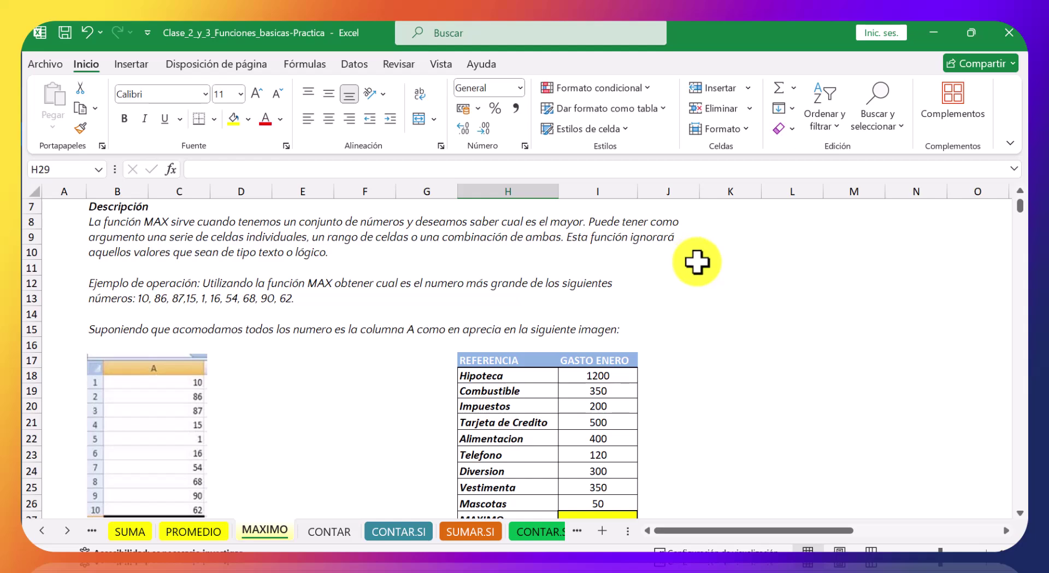
pyautogui.scroll(-3, 662, 325)
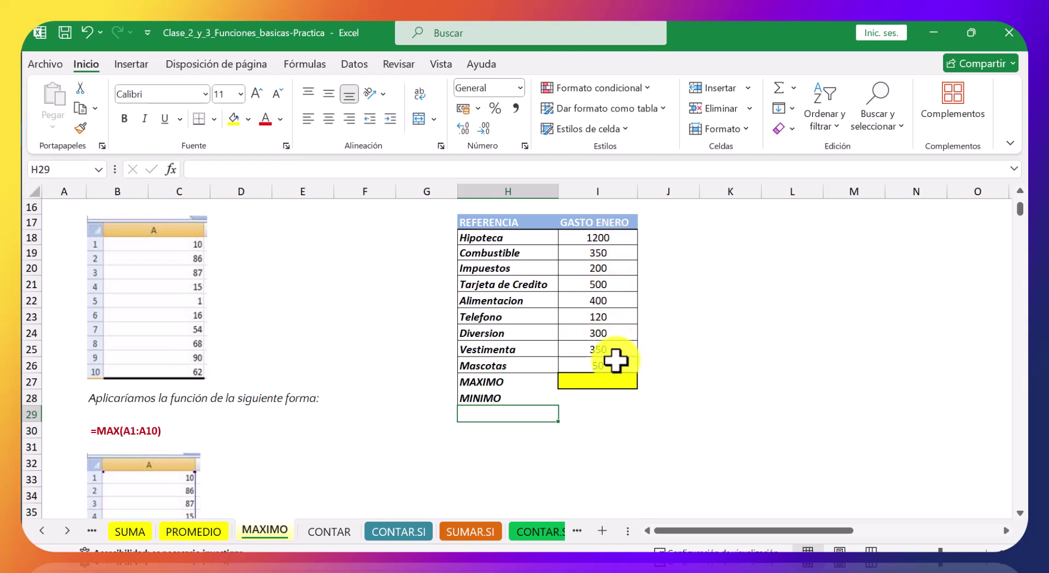
pyautogui.write('=MAX')
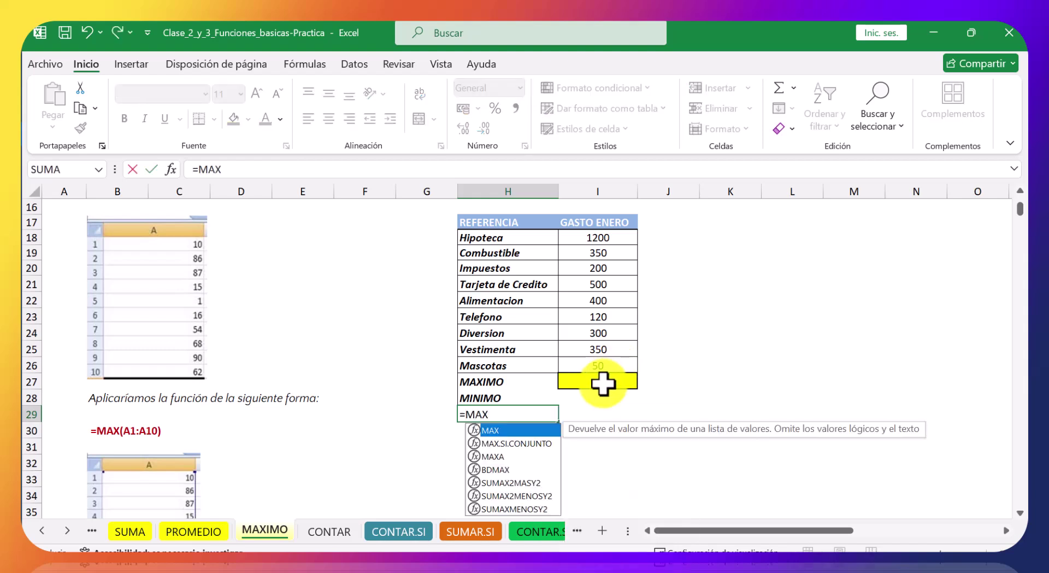
pyautogui.press('BackSpace')
pyautogui.press('BackSpace')
pyautogui.press('BackSpace')
pyautogui.press('BackSpace')
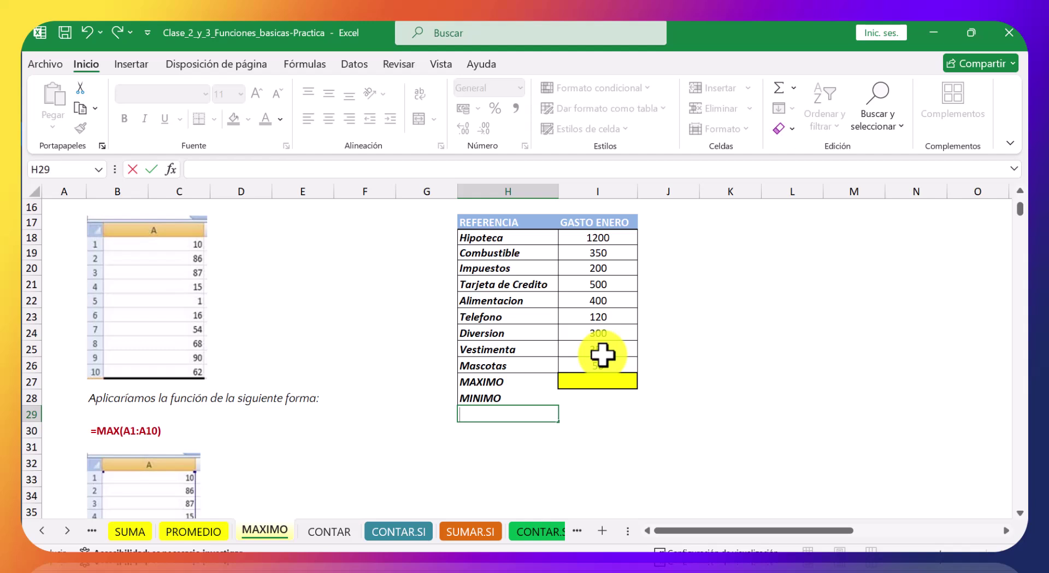
# Step: Calculate the highest January expense in the MAXIMO row's cell I27 with =MAX(I18:I26)
pyautogui.click(585, 380)
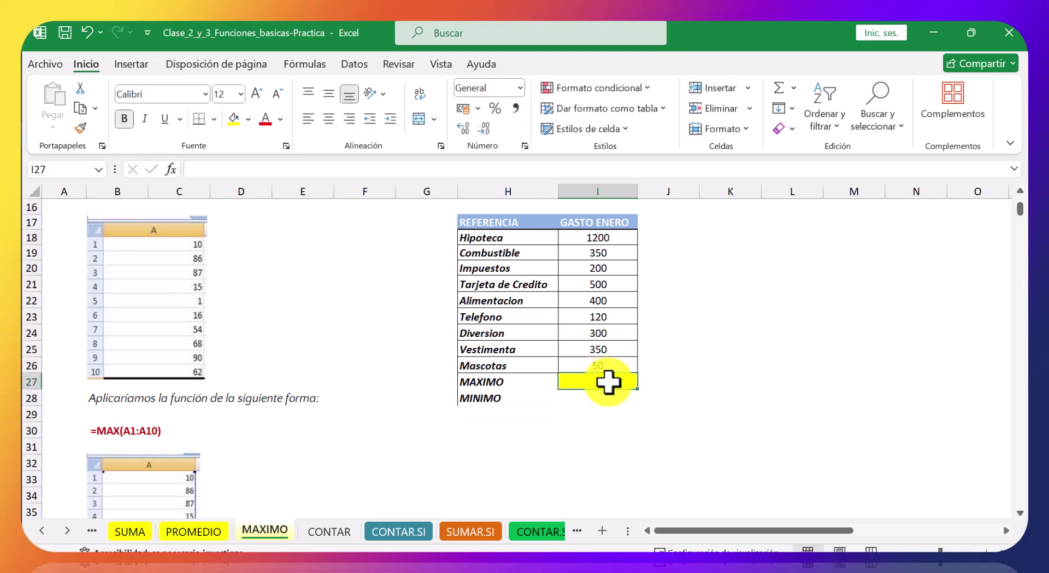
pyautogui.write('=MAX')
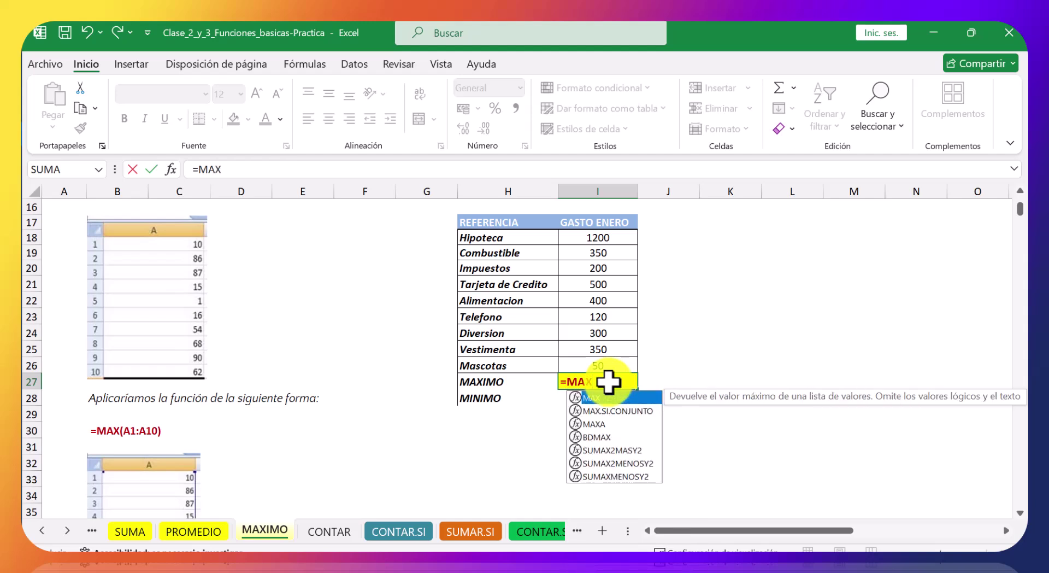
pyautogui.write('(')
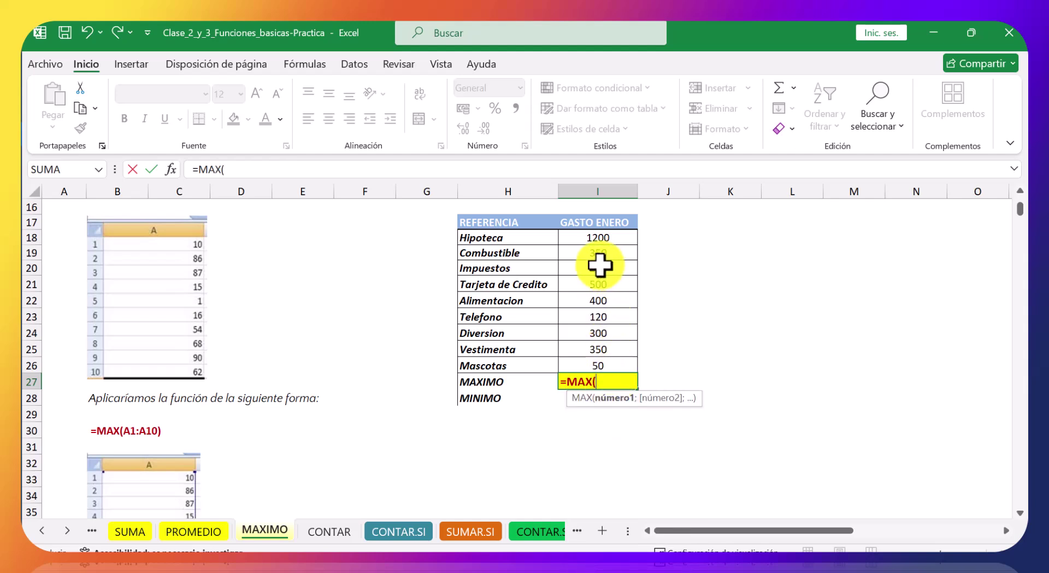
pyautogui.moveTo(606, 235); pyautogui.dragTo(611, 359)
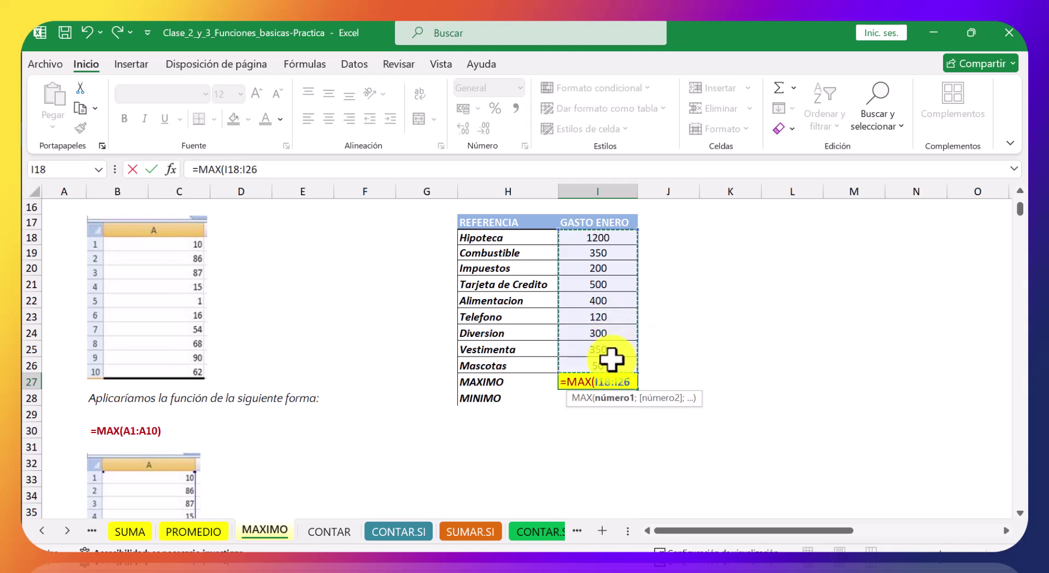
pyautogui.write(')')
pyautogui.press('Return')
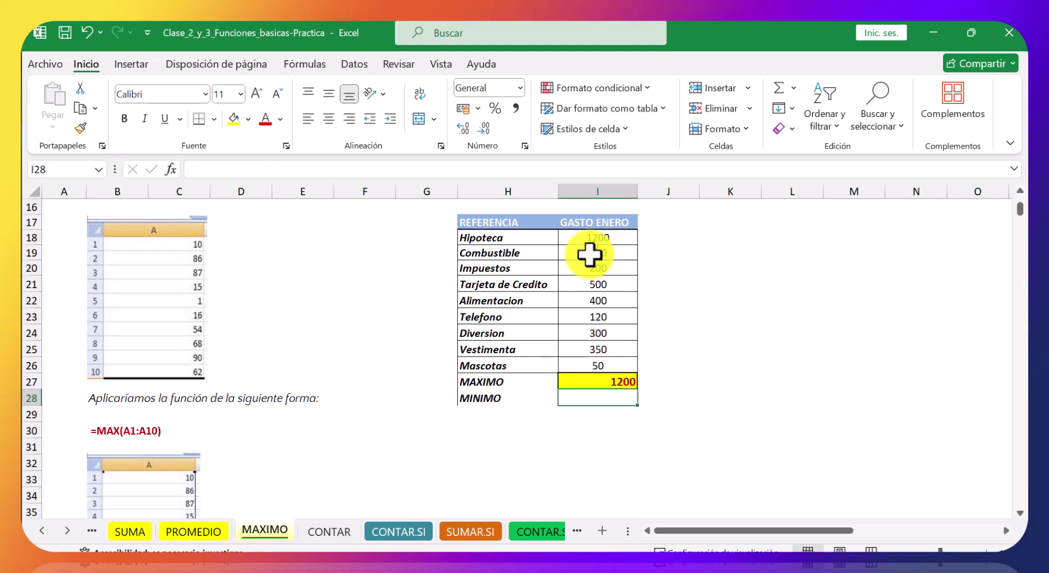
# Step: Calculate the lowest January expense in cell I28 with =MIN(I18:I26), and review the MAXIMO and MINIMO formulas
pyautogui.write('=MIN')
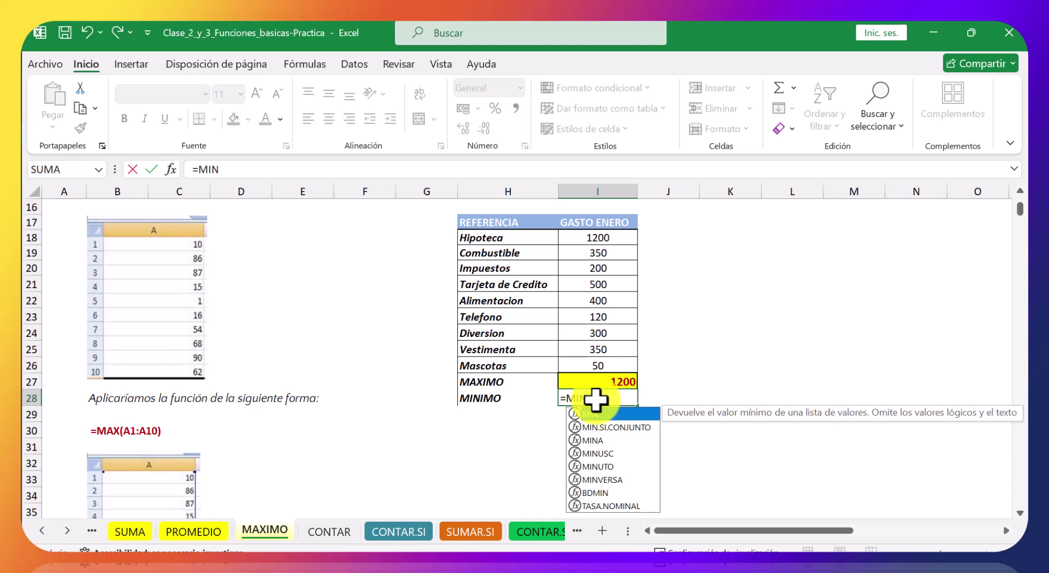
pyautogui.write('(')
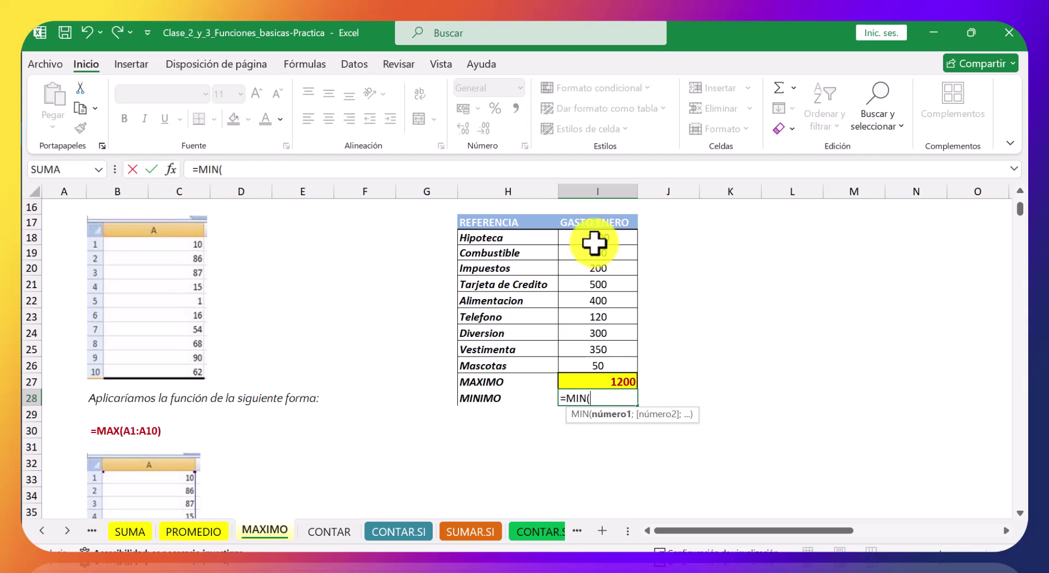
pyautogui.moveTo(594, 241); pyautogui.dragTo(593, 365)
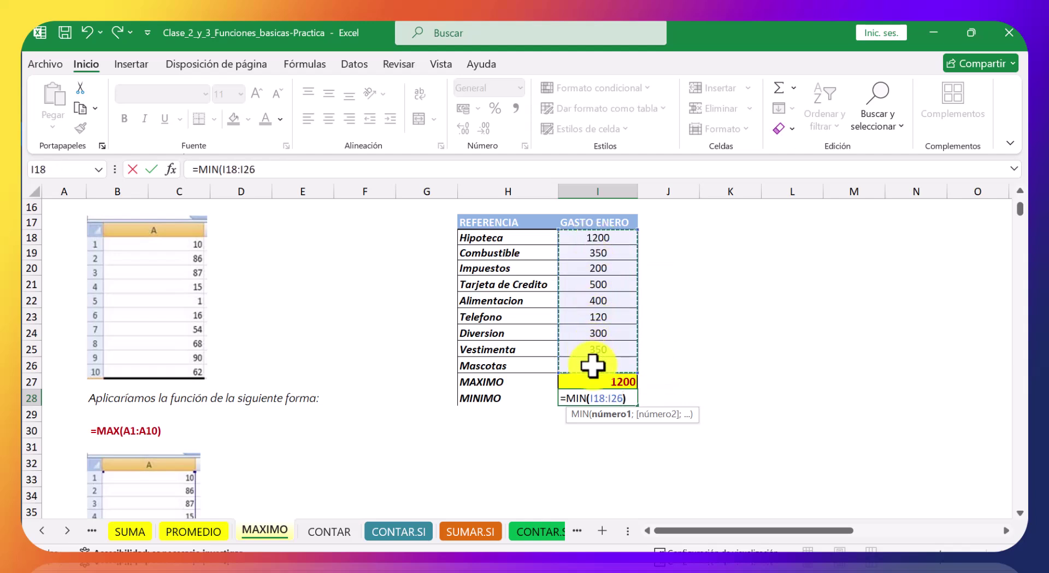
pyautogui.write(')')
pyautogui.press('Return')
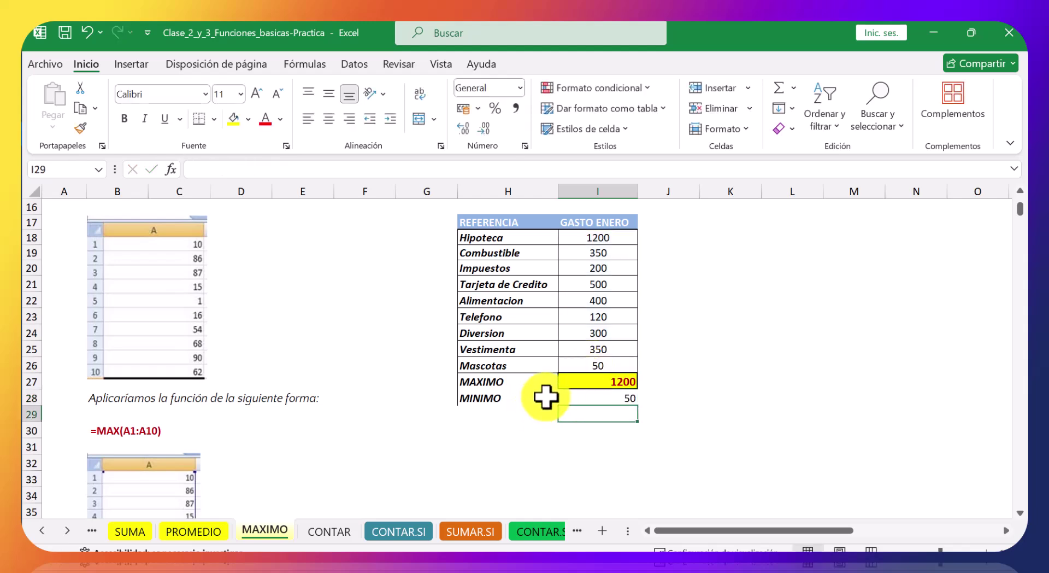
pyautogui.click(605, 385)
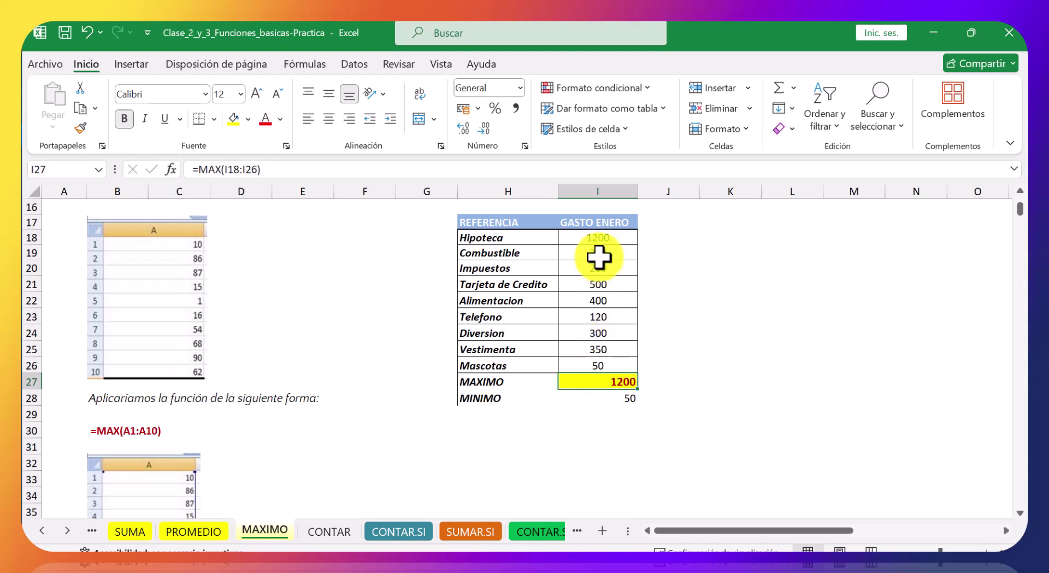
pyautogui.click(613, 399)
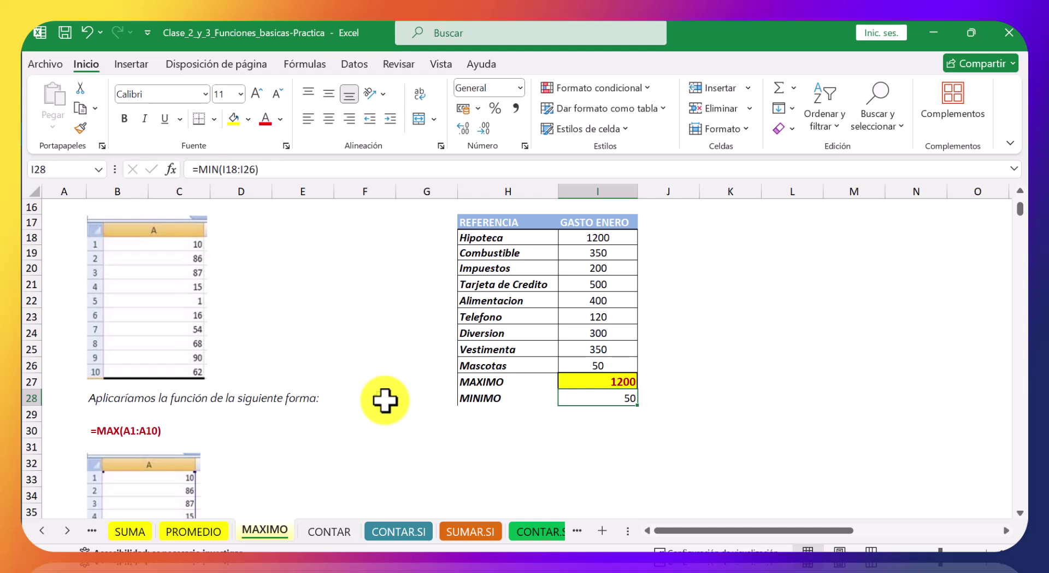
# Step: Examine the CONTAR, CONTARA and CONTAR.BLANCO formulas under the expense table on the CONTAR sheet
pyautogui.click(333, 533)
pyautogui.scroll(-2, 394, 407)
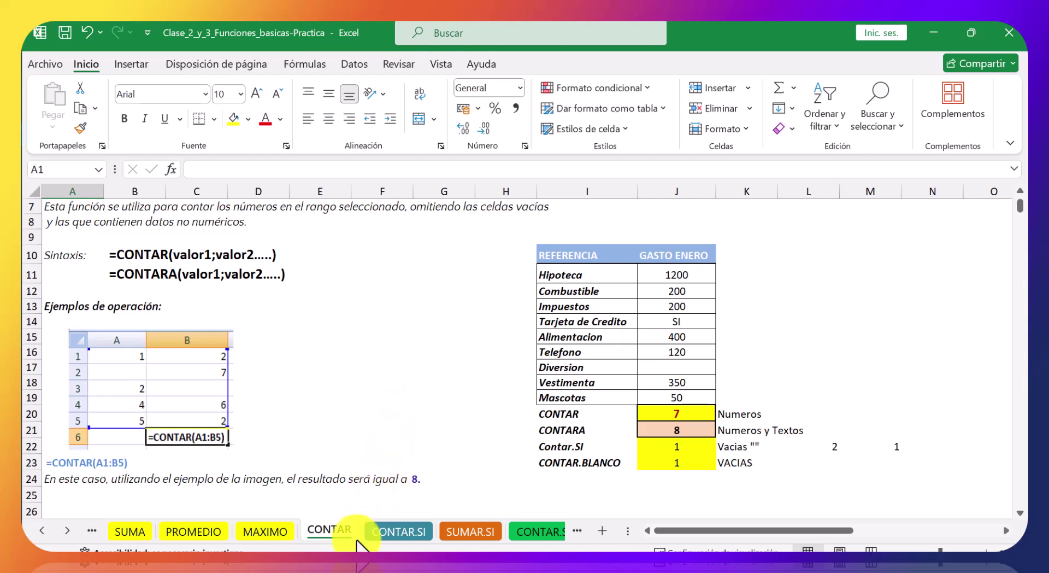
pyautogui.click(387, 530)
pyautogui.click(344, 533)
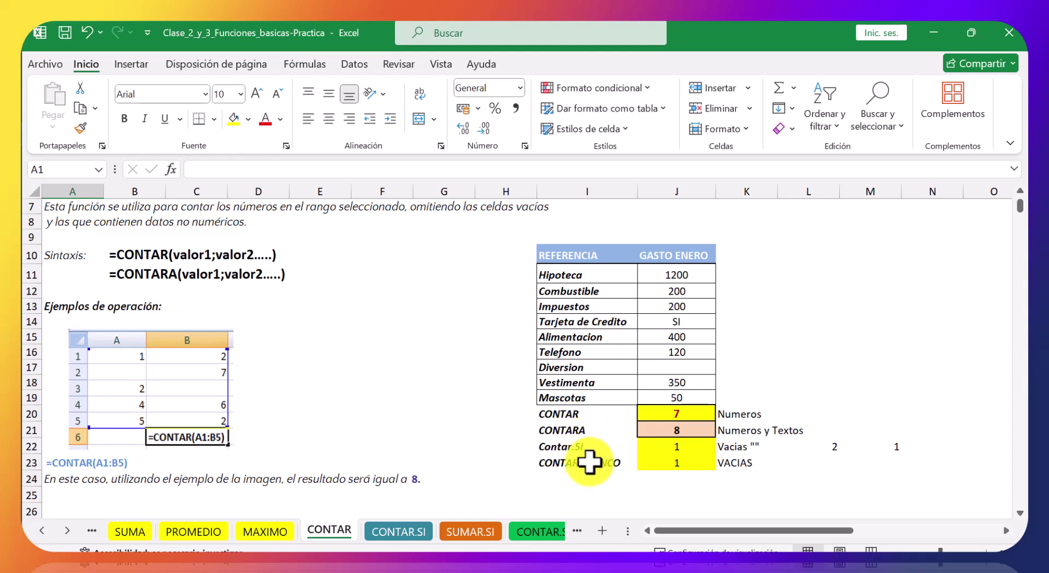
pyautogui.click(642, 414)
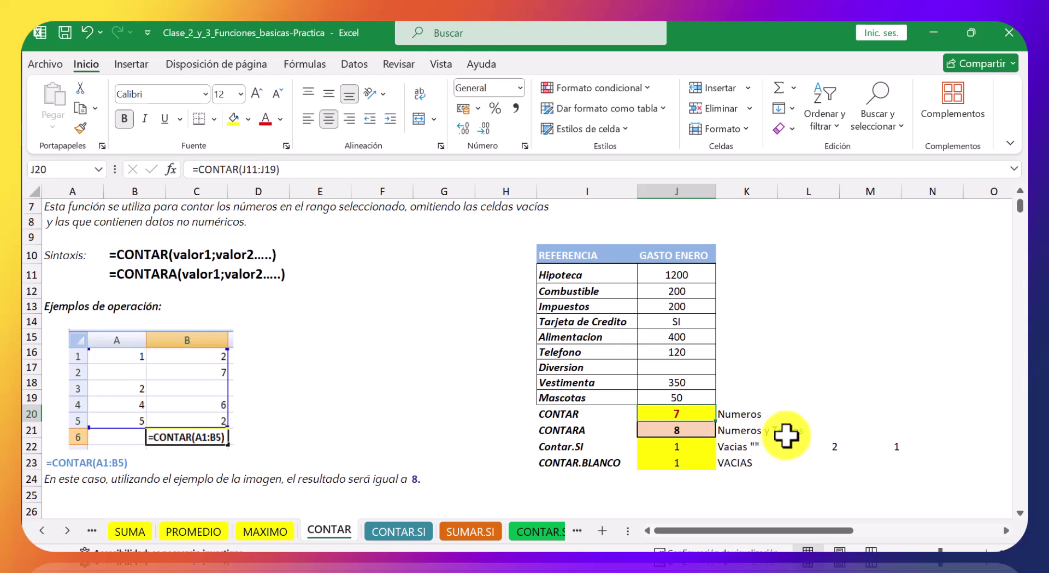
pyautogui.click(709, 432)
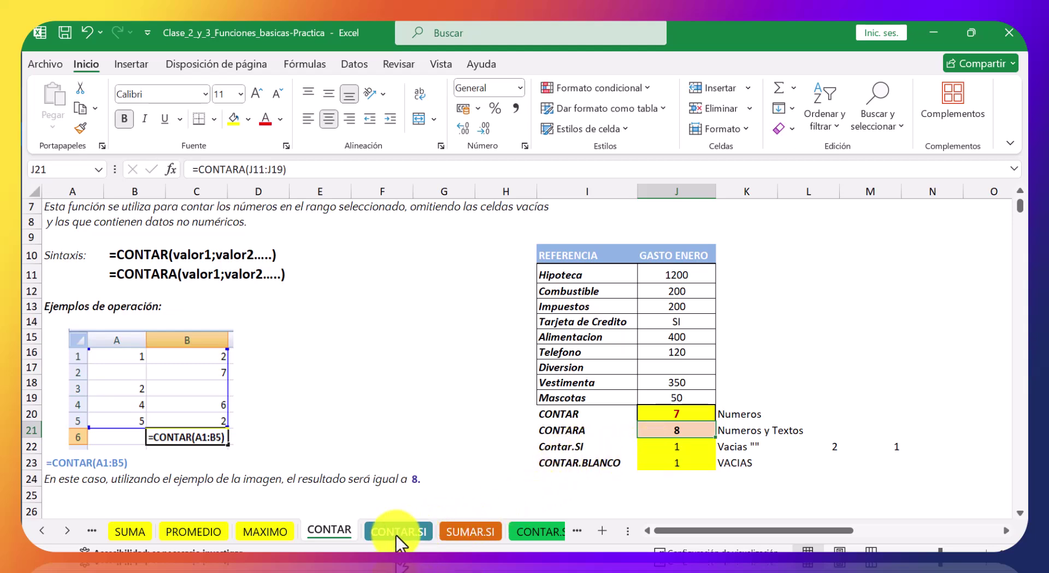
pyautogui.click(681, 465)
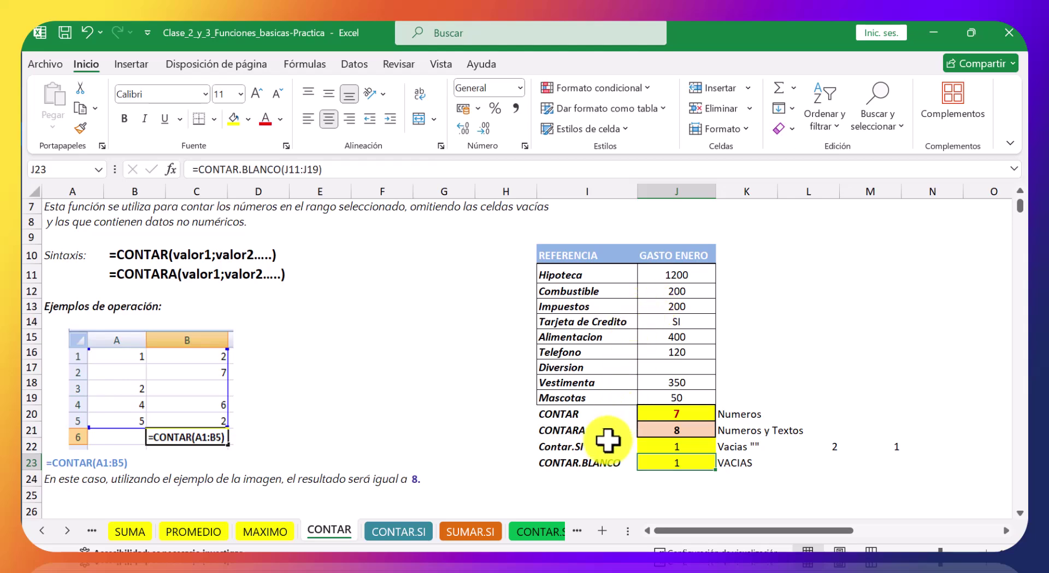
# Step: On the CONTAR.SI sheet, clear the existing totals in F14:F16 of the Medicamentos por Categoria table
pyautogui.click(396, 534)
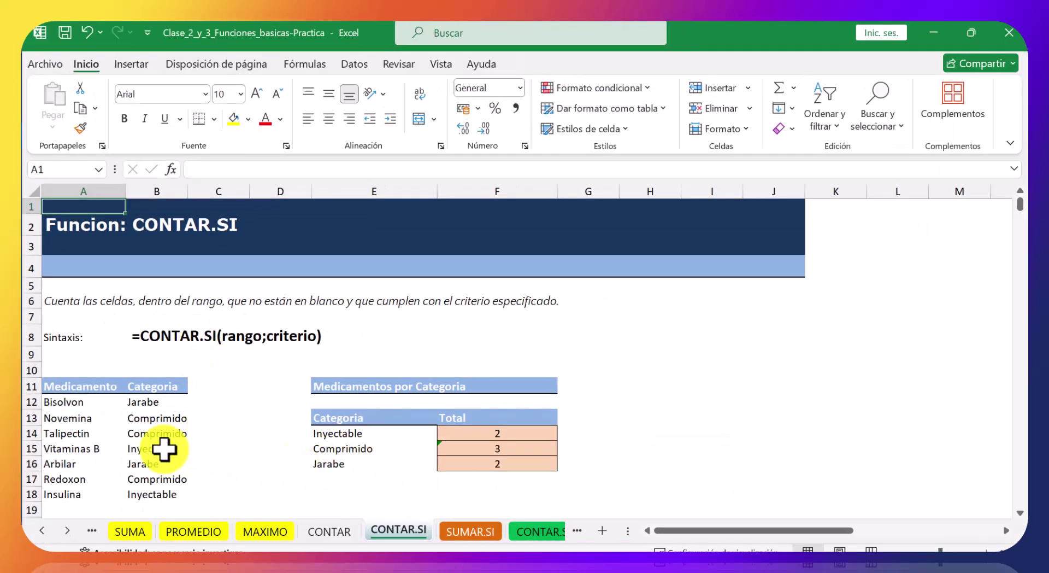
pyautogui.scroll(-2, 163, 451)
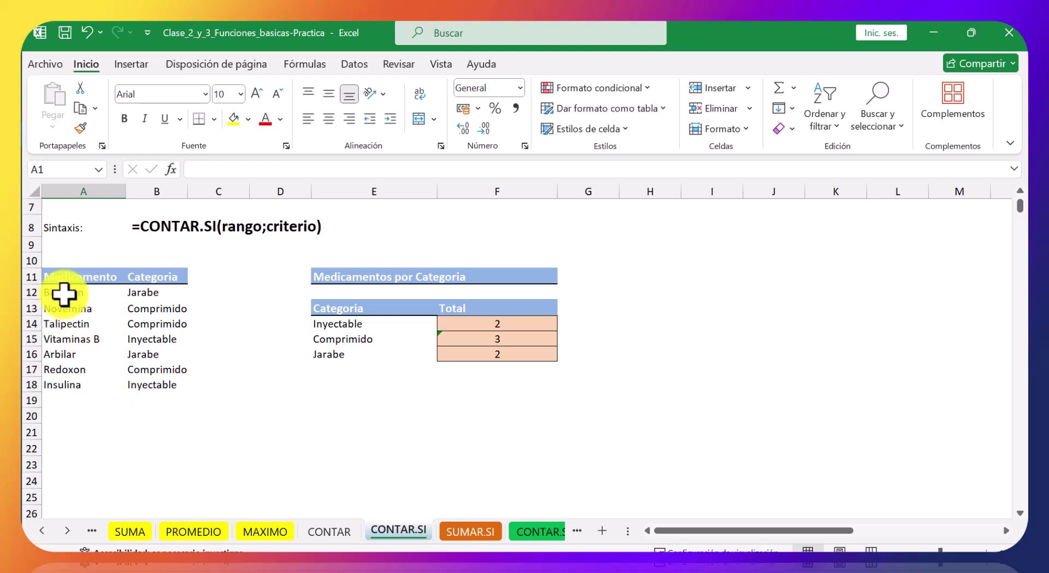
pyautogui.moveTo(47, 278); pyautogui.dragTo(145, 390)
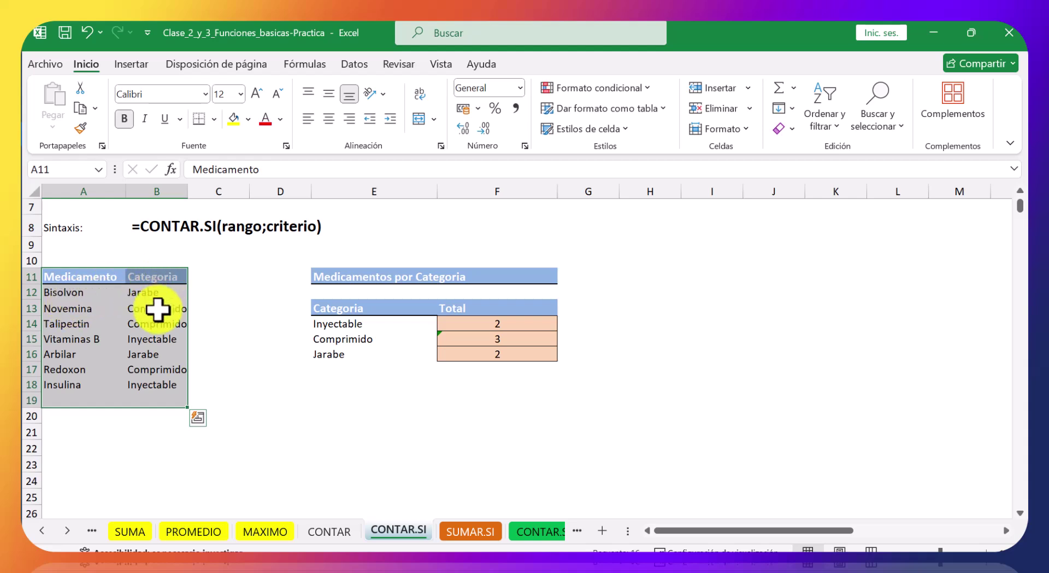
pyautogui.click(486, 325)
pyautogui.moveTo(489, 323); pyautogui.dragTo(478, 353)
pyautogui.press('Delete')
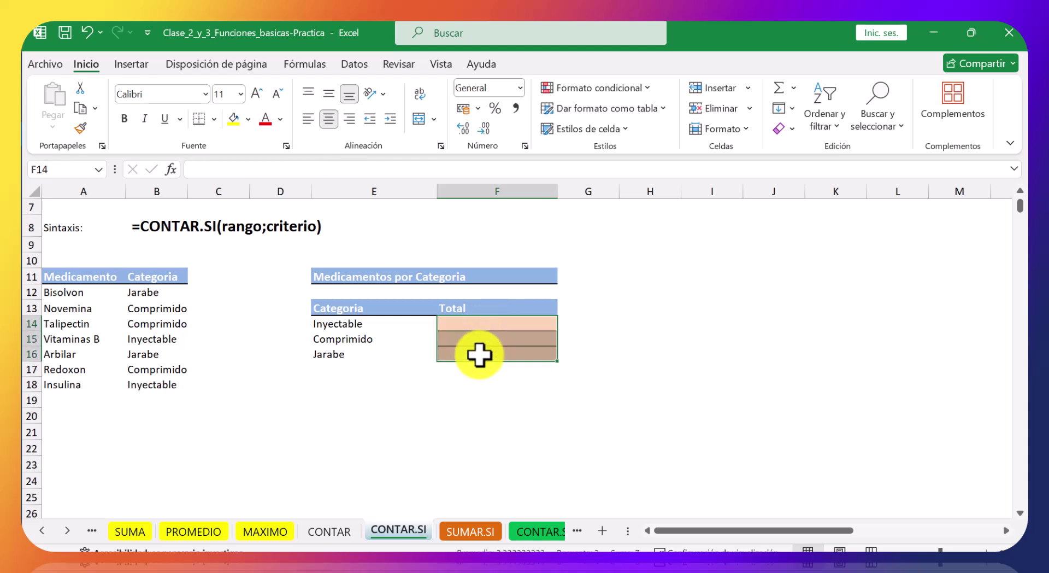
pyautogui.click(478, 335)
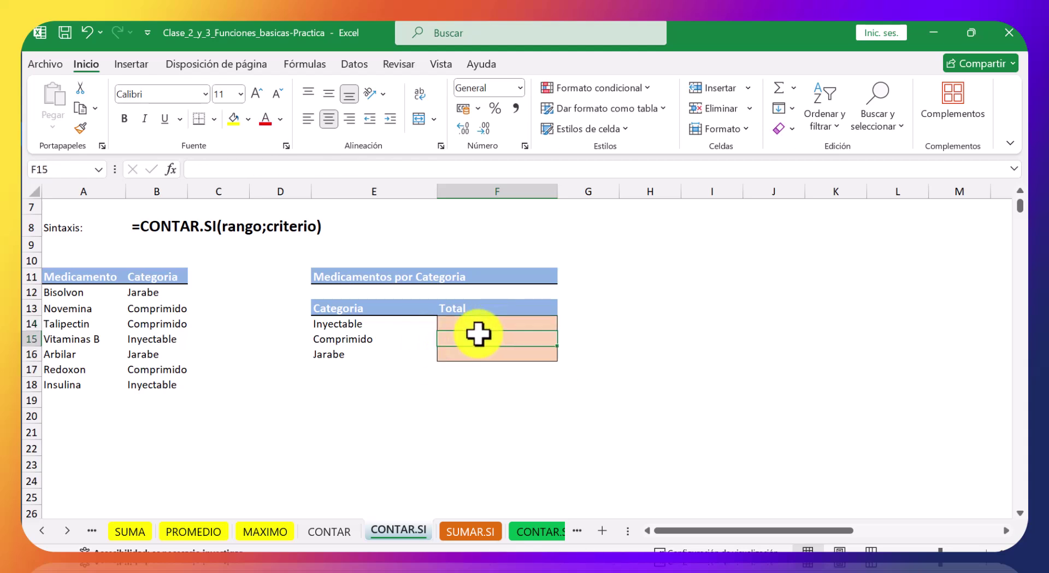
# Step: Count the injectable medicines in cell F14 with =CONTAR.SI(B12:B18;"Inyectable")
pyautogui.click(337, 323)
pyautogui.click(339, 338)
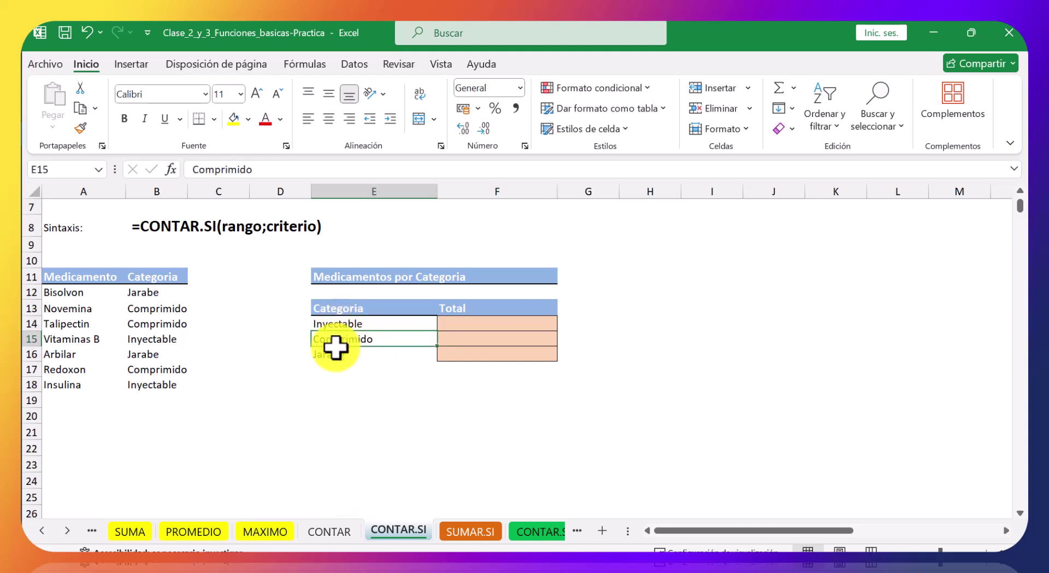
pyautogui.click(334, 355)
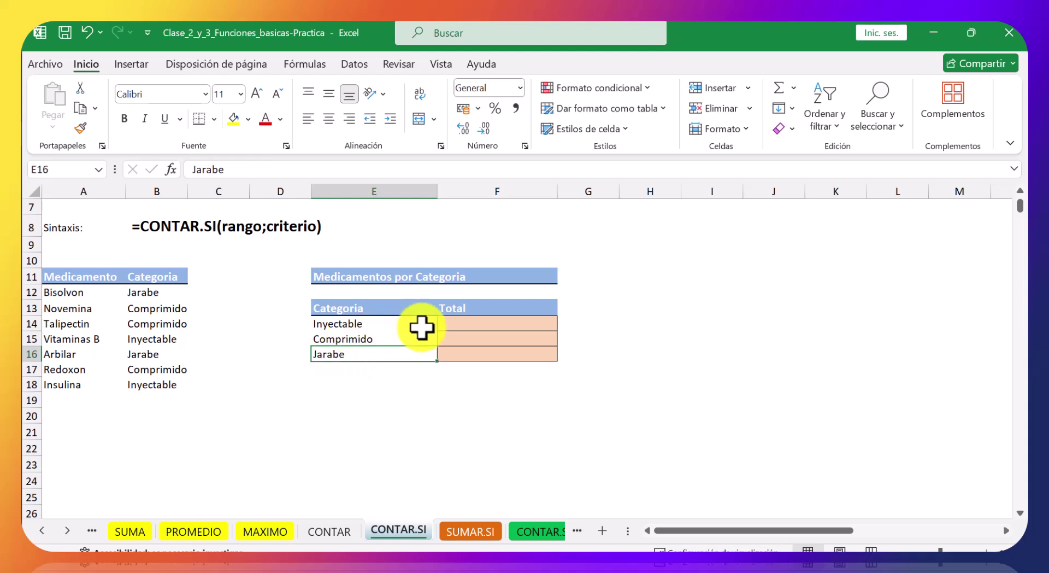
pyautogui.click(453, 322)
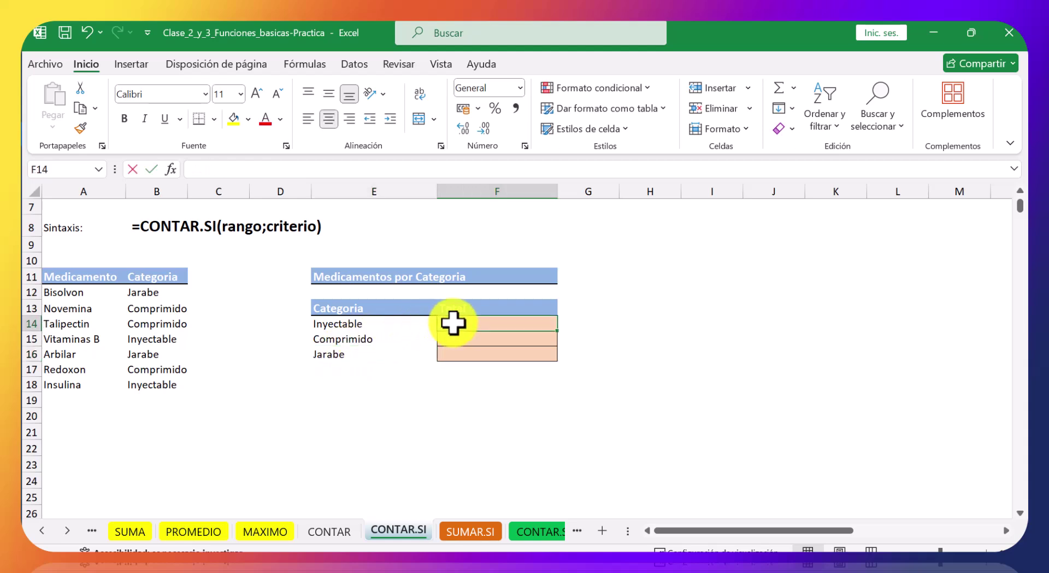
pyautogui.write('=CONTAR')
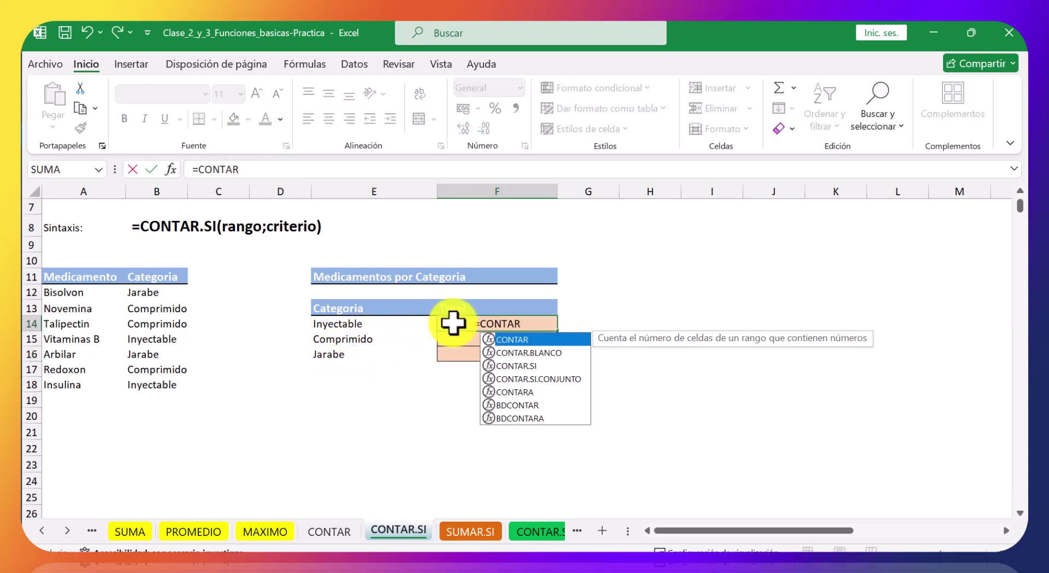
pyautogui.write('.SI')
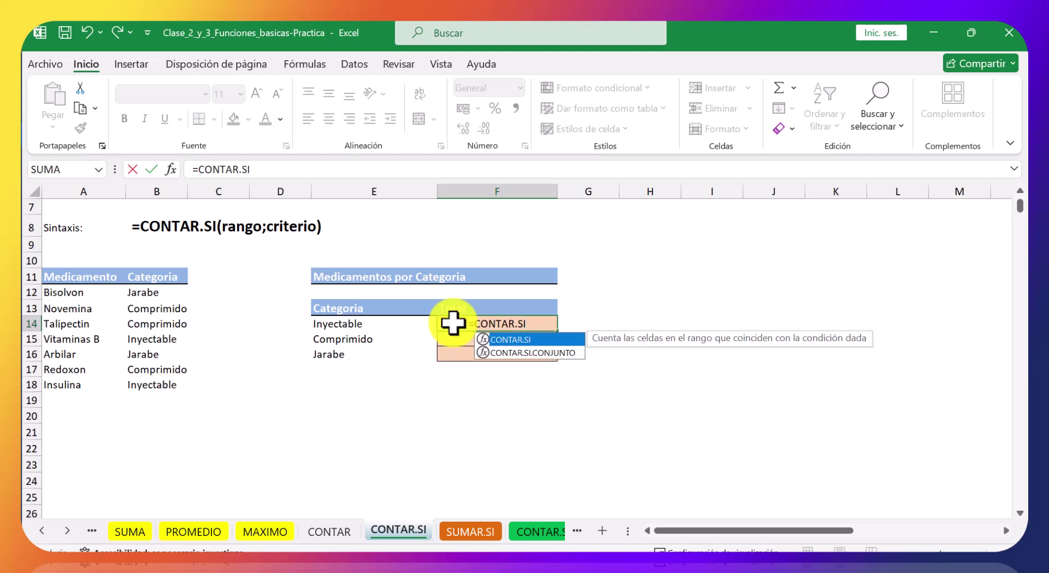
pyautogui.write('(')
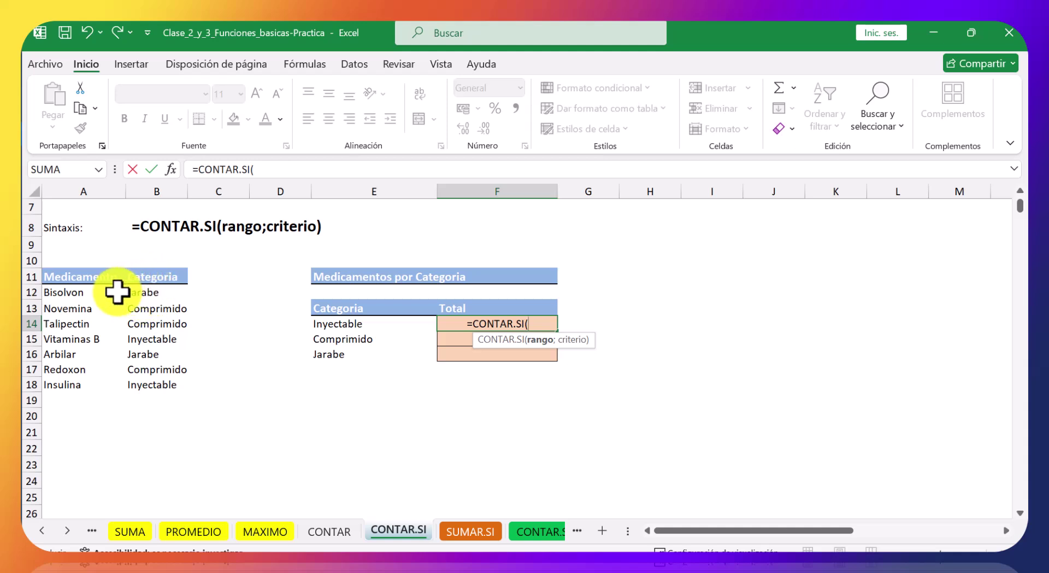
pyautogui.moveTo(141, 292); pyautogui.dragTo(152, 390)
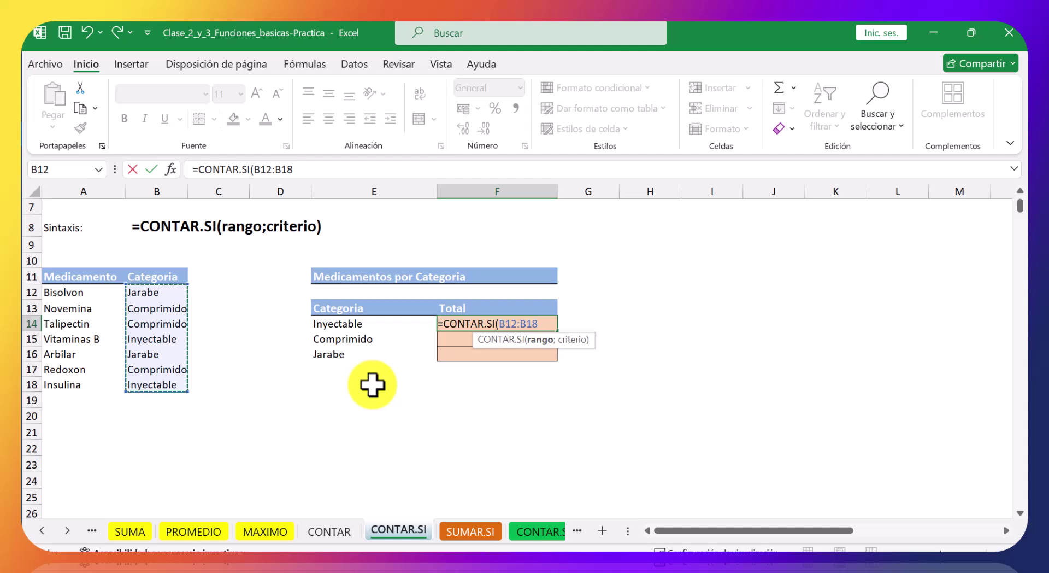
pyautogui.write(';"I')
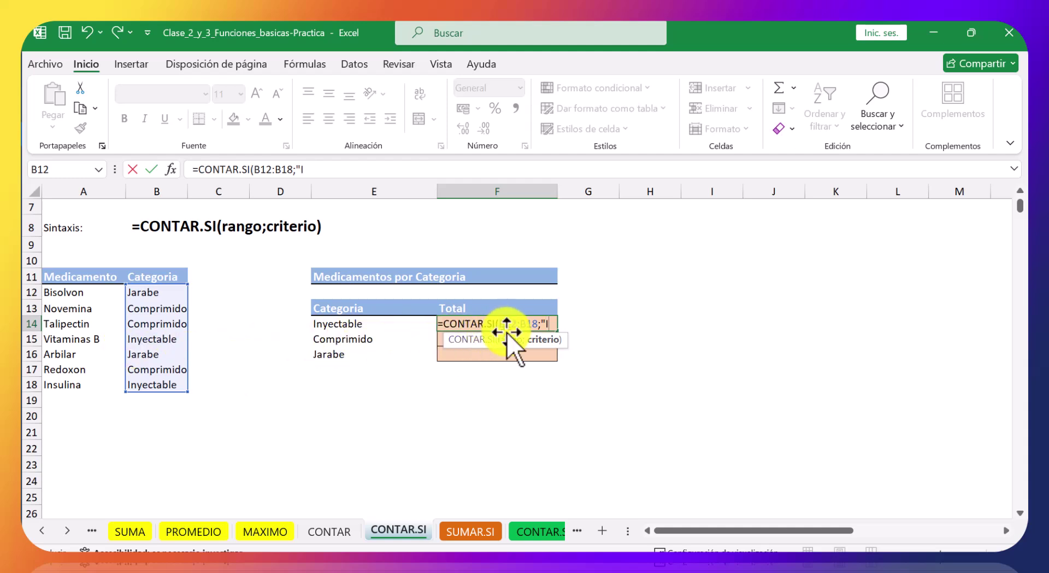
pyautogui.write('yectable')
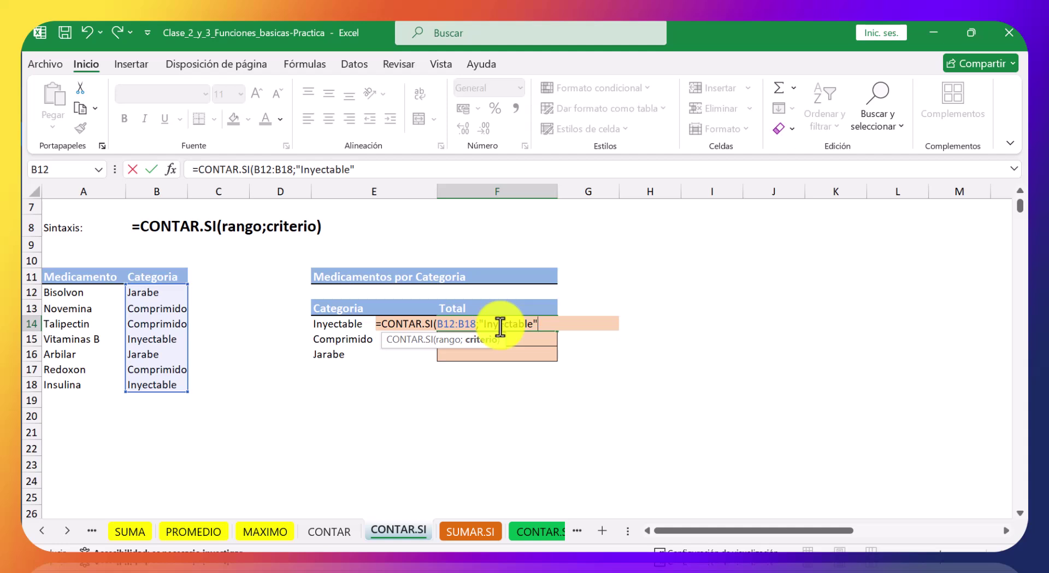
pyautogui.write(')')
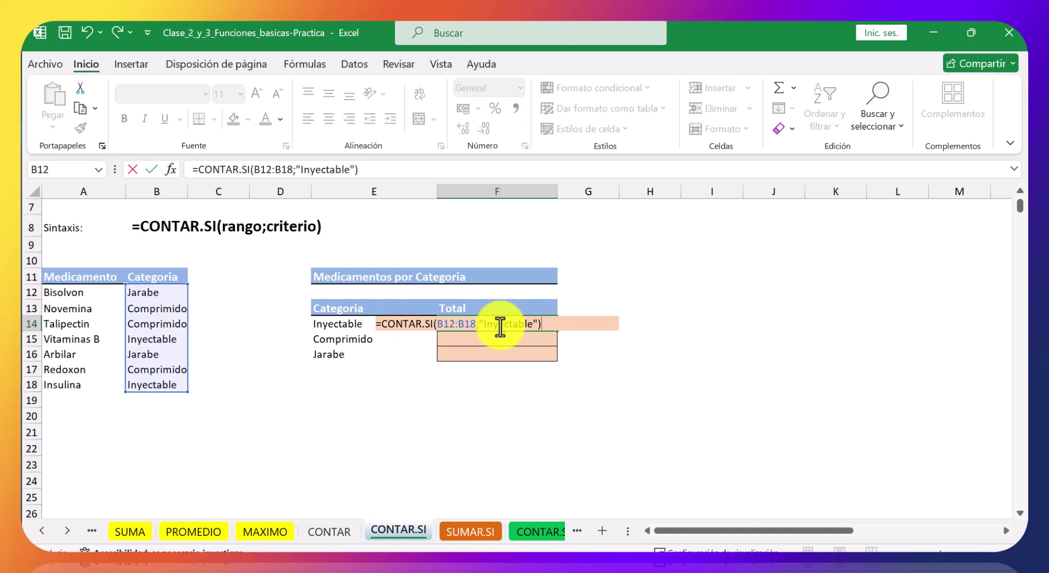
pyautogui.press('Return')
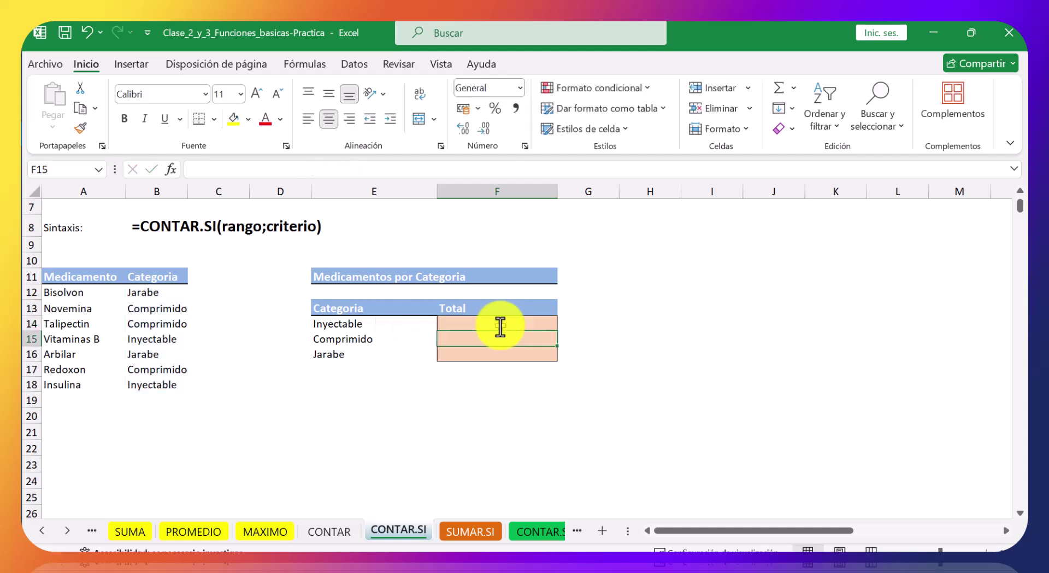
# Step: Review the CONTAR.SI formula in F14 and its B12:B18 range against the Inyectable entries in the Categoria column
pyautogui.click(486, 324)
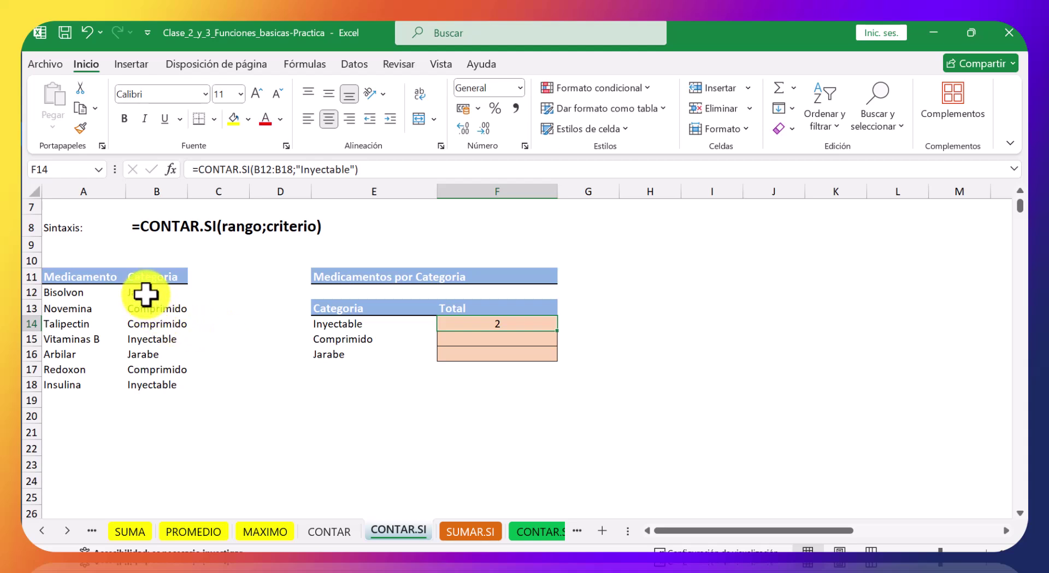
pyautogui.click(153, 338)
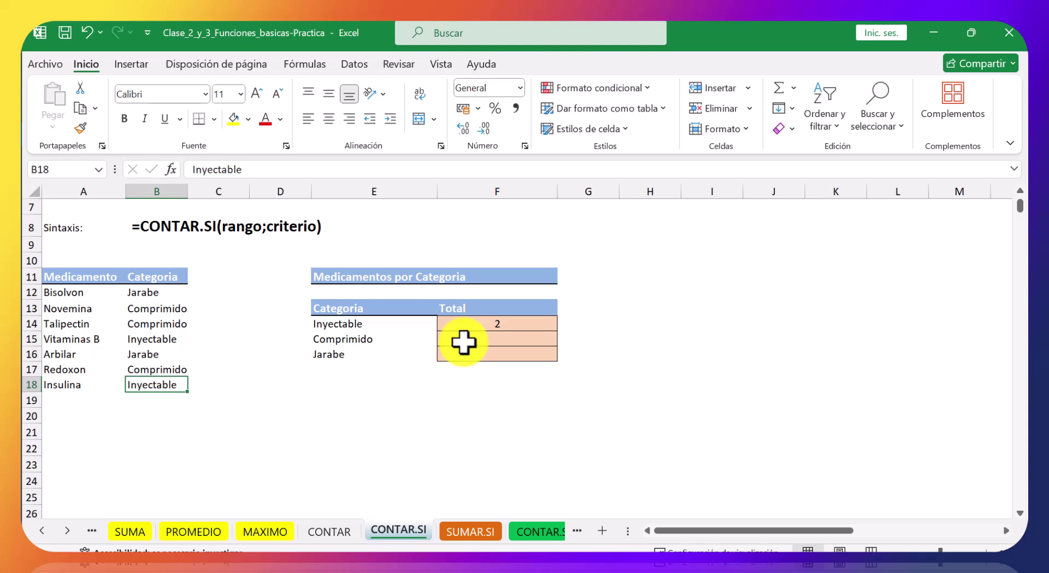
pyautogui.click(475, 327)
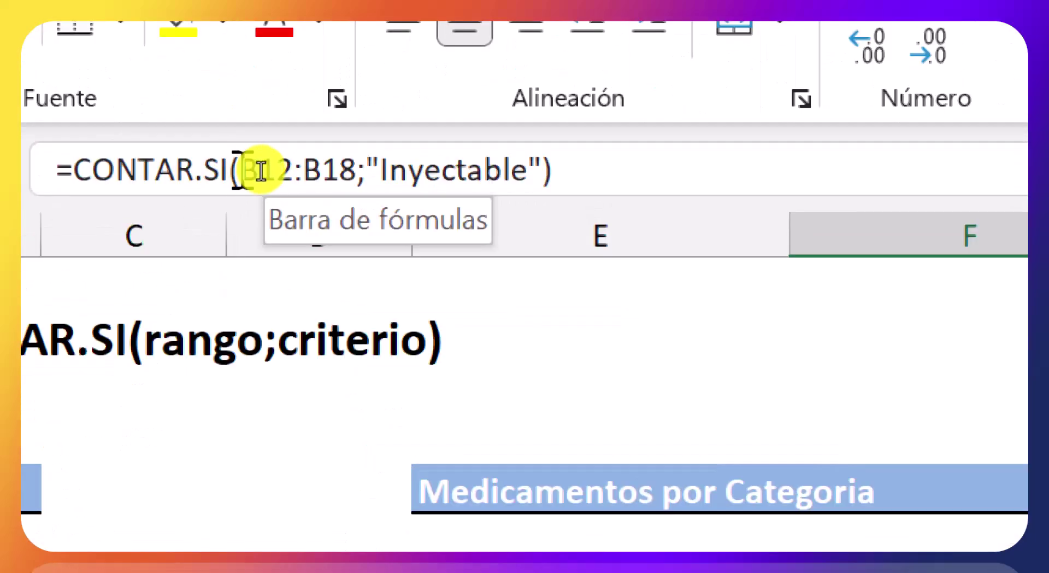
pyautogui.moveTo(239, 170); pyautogui.dragTo(284, 174)
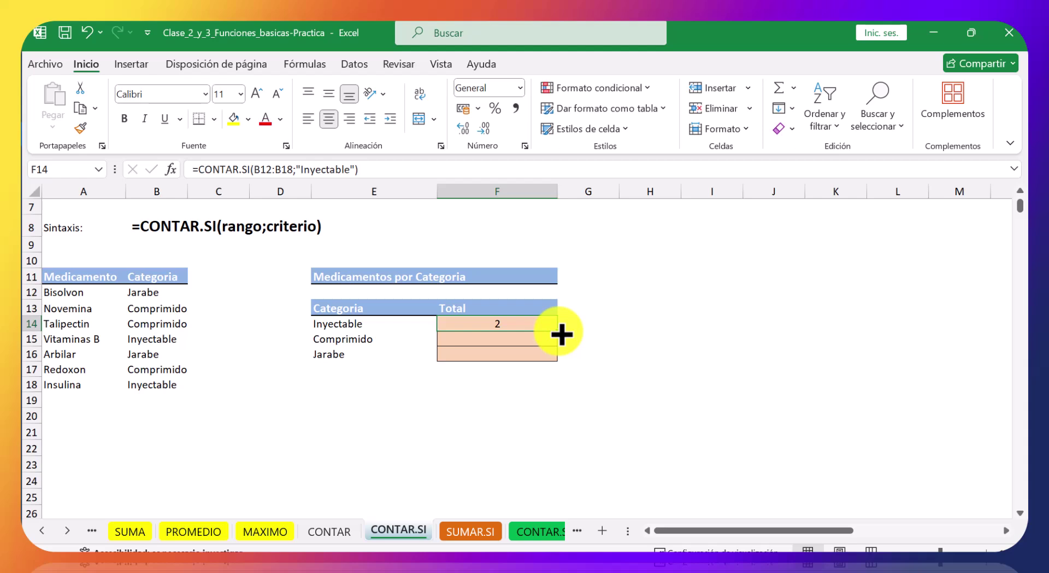
# Step: Try copying the relative-range CONTAR.SI formula from F14 down to F16, and compare the formulas in the three cells
pyautogui.moveTo(558, 333); pyautogui.dragTo(557, 358)
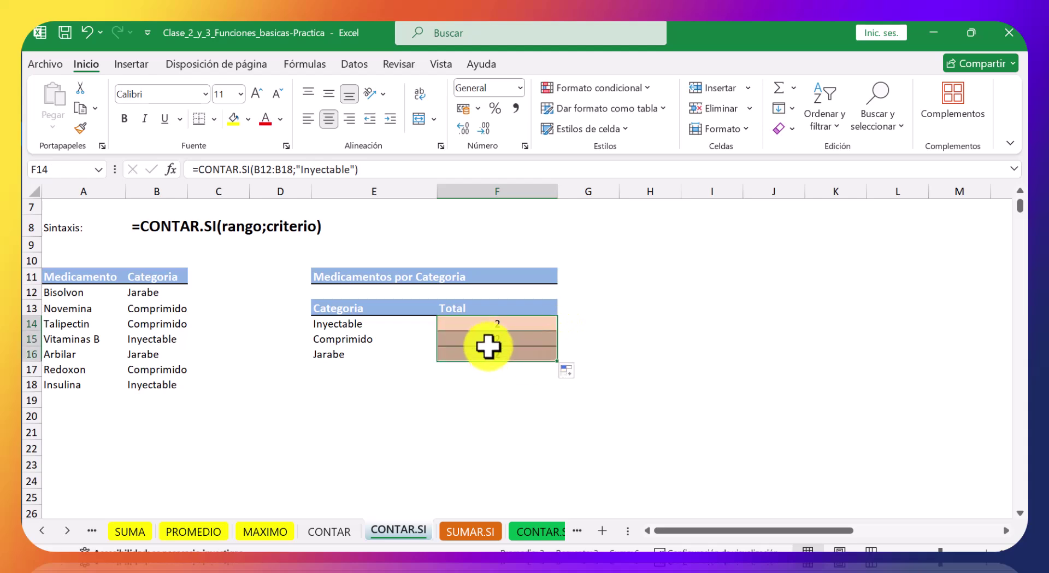
pyautogui.click(508, 342)
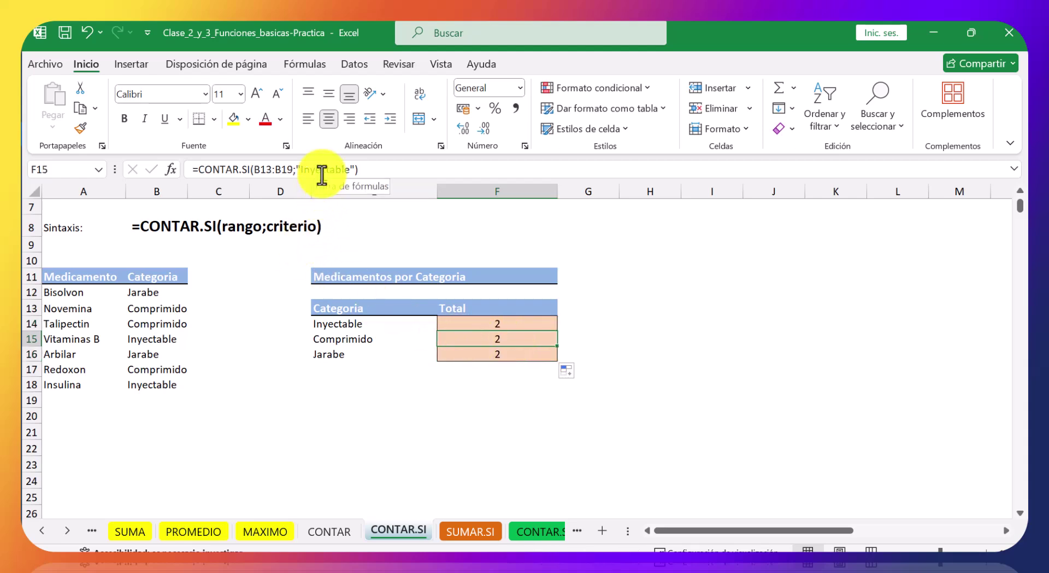
pyautogui.click(499, 323)
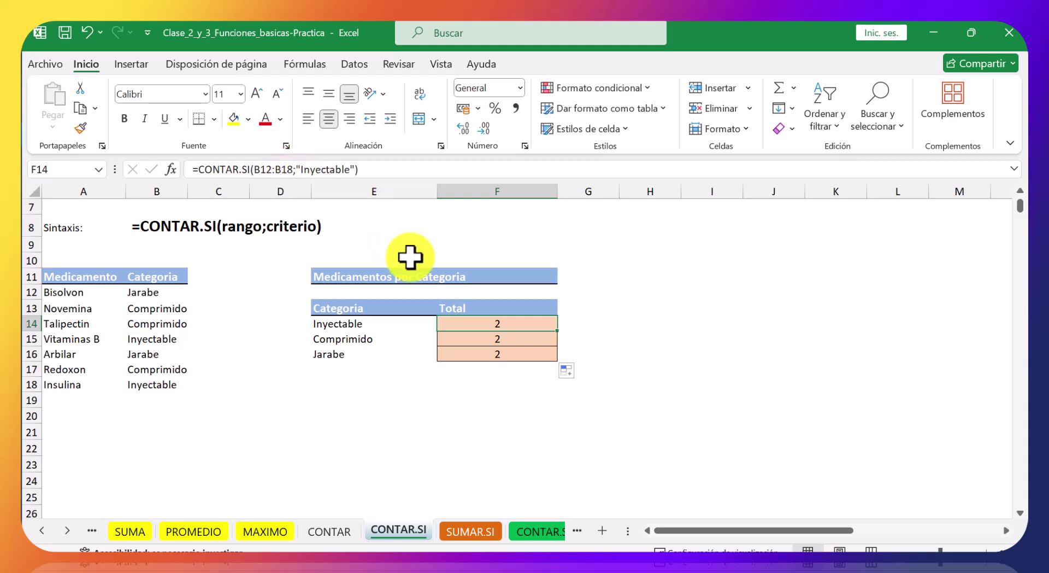
pyautogui.click(468, 339)
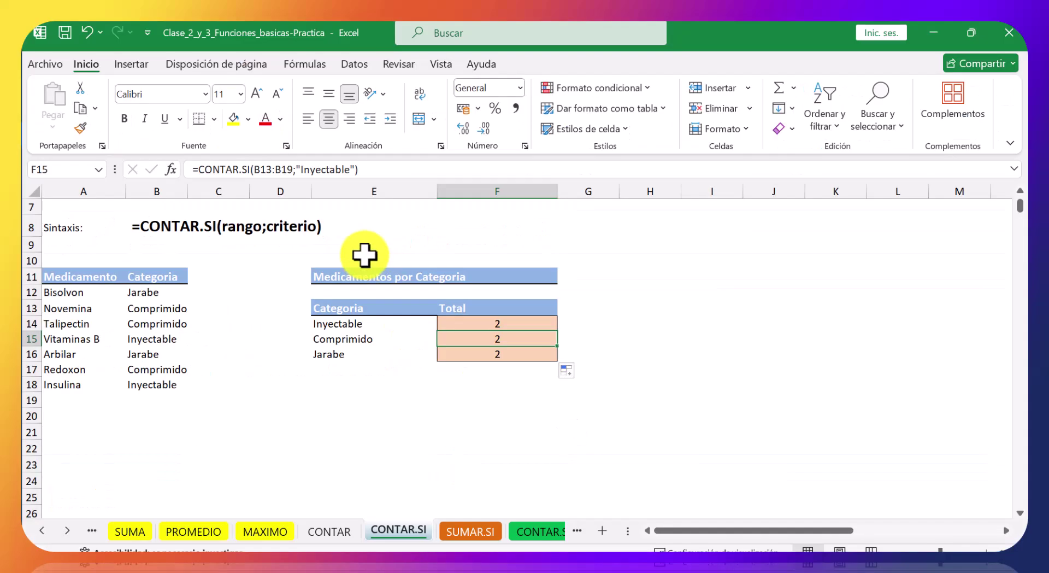
pyautogui.click(459, 354)
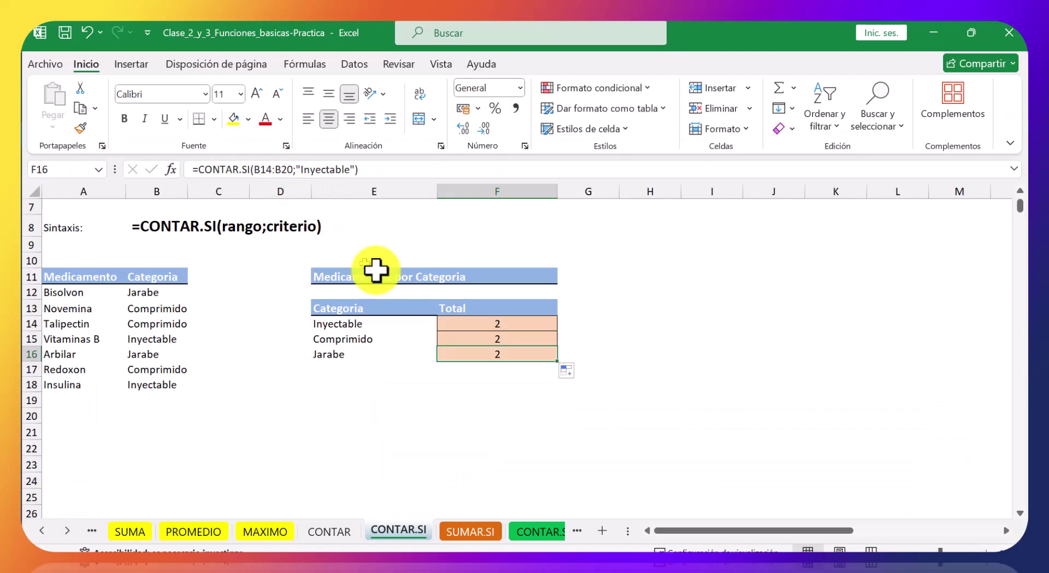
pyautogui.click(468, 323)
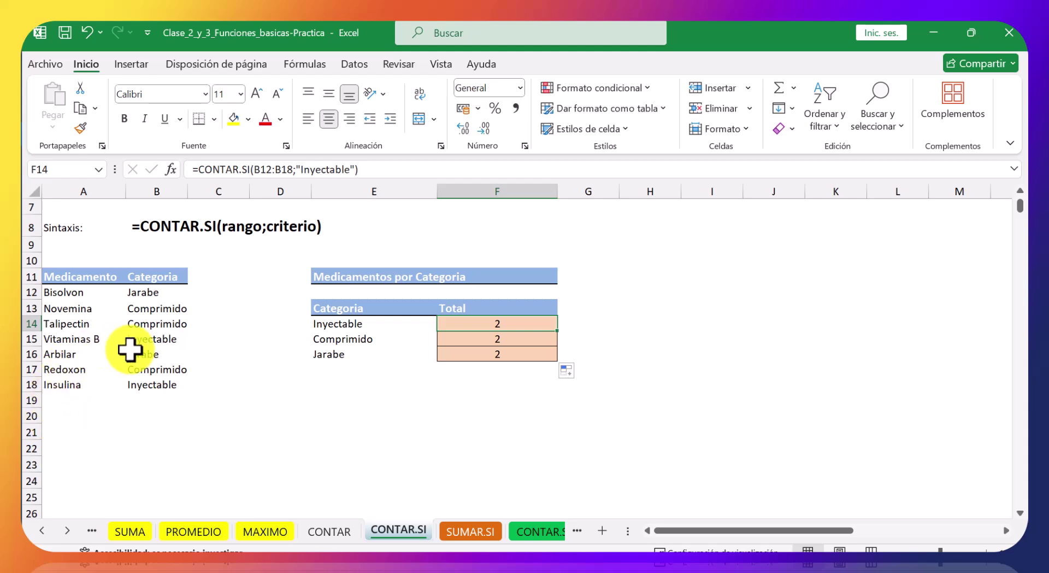
# Step: Compare the range used by the F15 formula with the full medicine list by highlighting A13:B19 and A12:B18
pyautogui.click(450, 339)
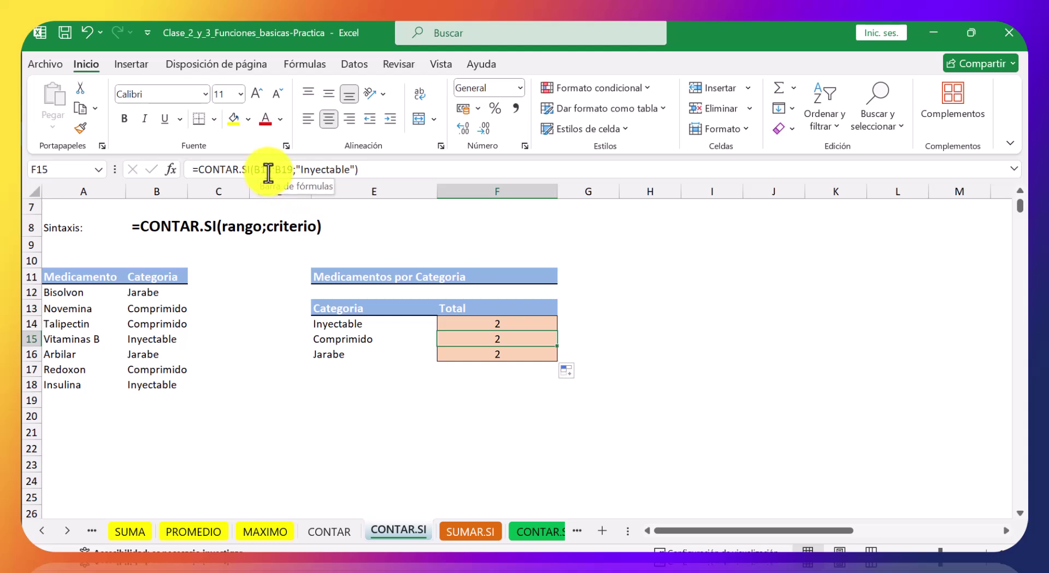
pyautogui.click(58, 307)
pyautogui.moveTo(58, 307); pyautogui.dragTo(153, 394)
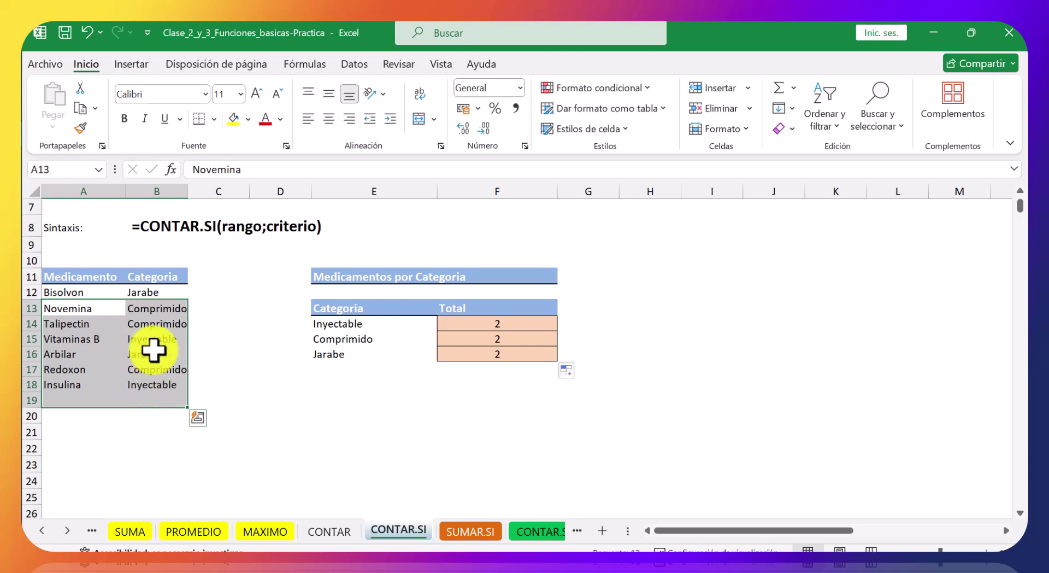
pyautogui.click(112, 311)
pyautogui.moveTo(69, 292); pyautogui.dragTo(156, 377)
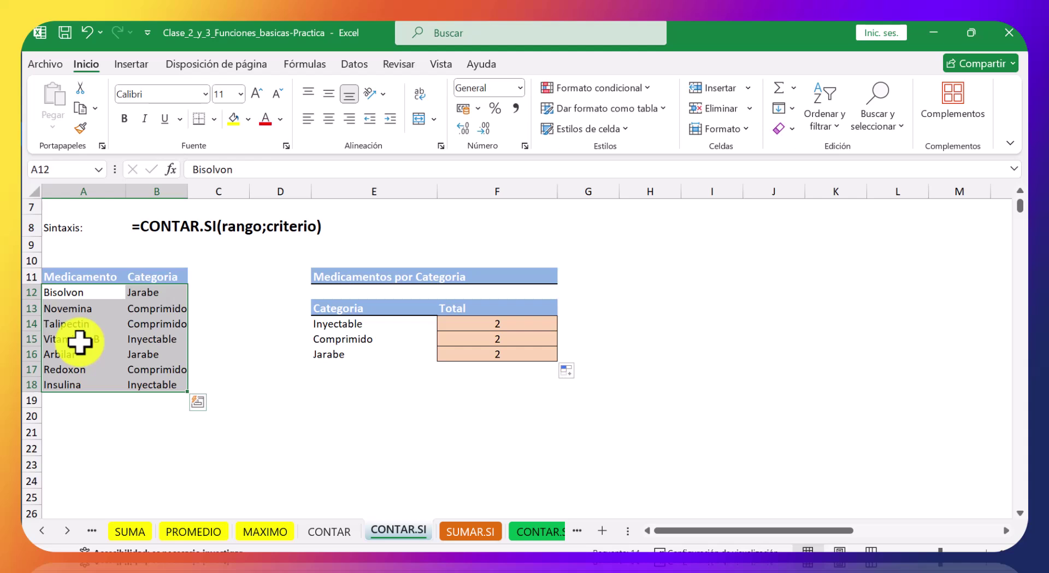
pyautogui.click(273, 366)
# Step: Make the range in cell F14 absolute so the formula reads =CONTAR.SI($B$12:$B$18;"Inyectable")
pyautogui.click(468, 327)
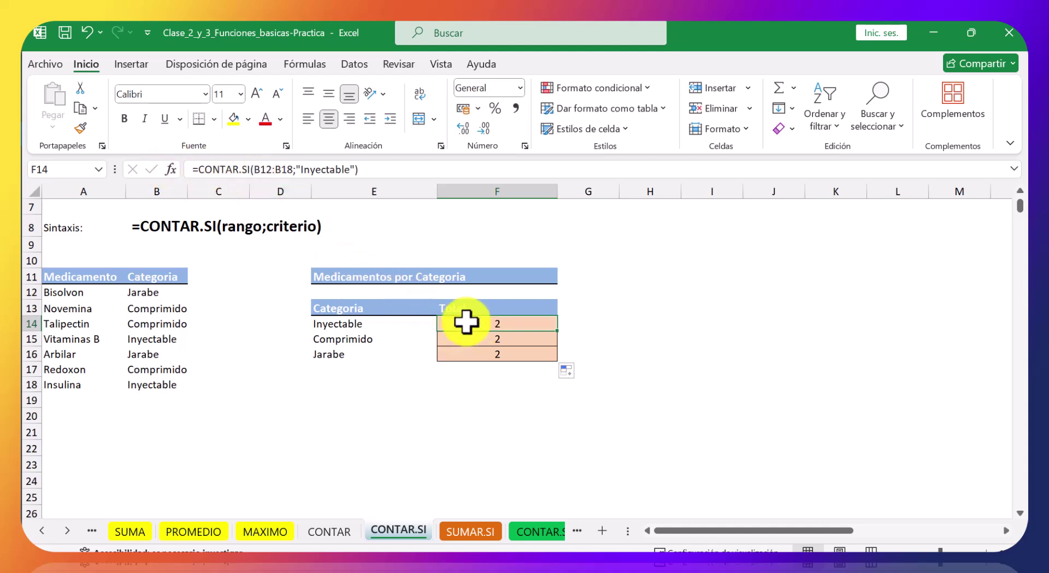
pyautogui.click(271, 169)
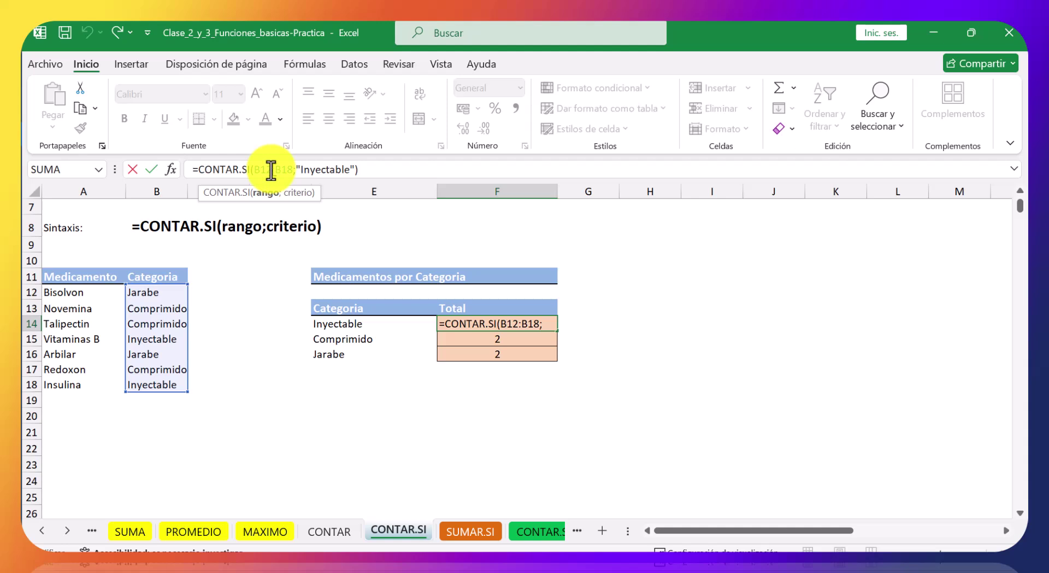
pyautogui.doubleClick(271, 170)
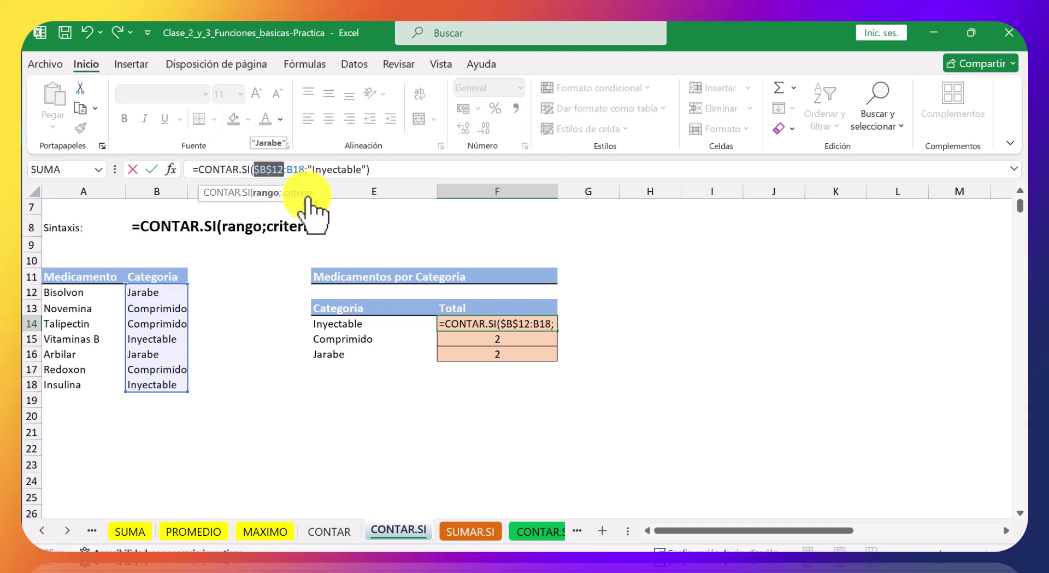
pyautogui.press('F4')
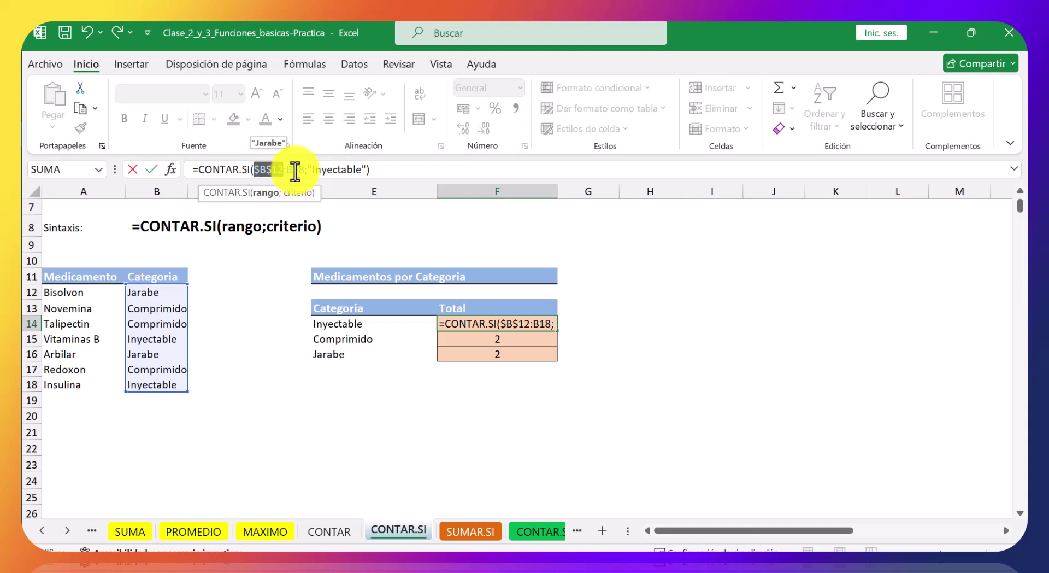
pyautogui.click(294, 168)
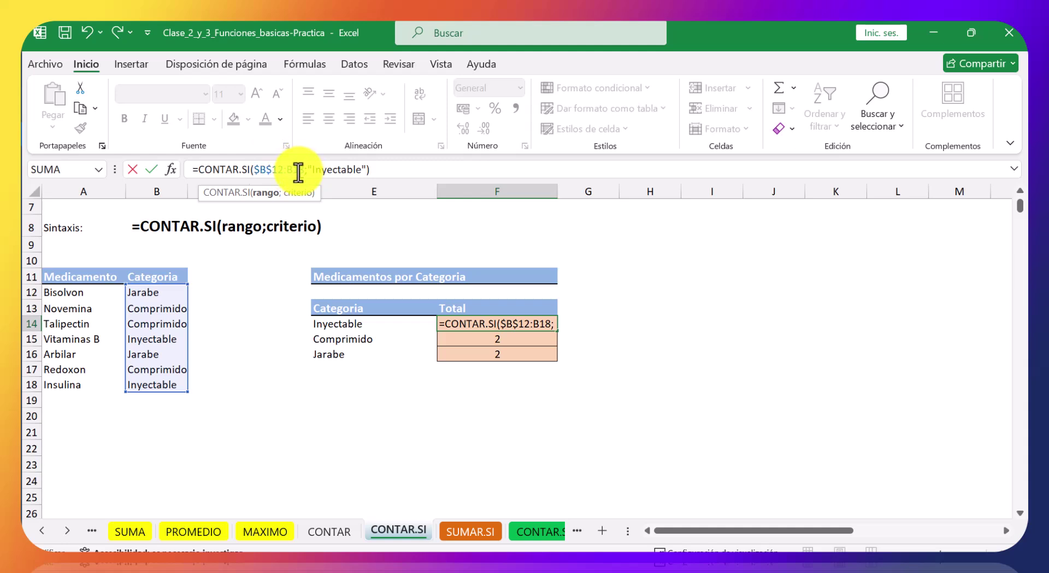
pyautogui.press('F4')
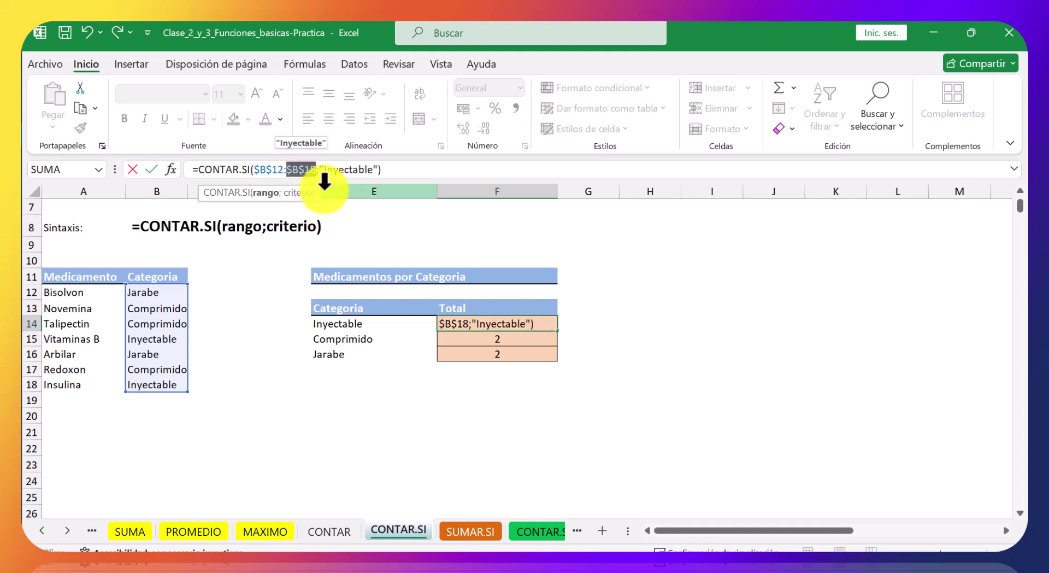
pyautogui.click(483, 343)
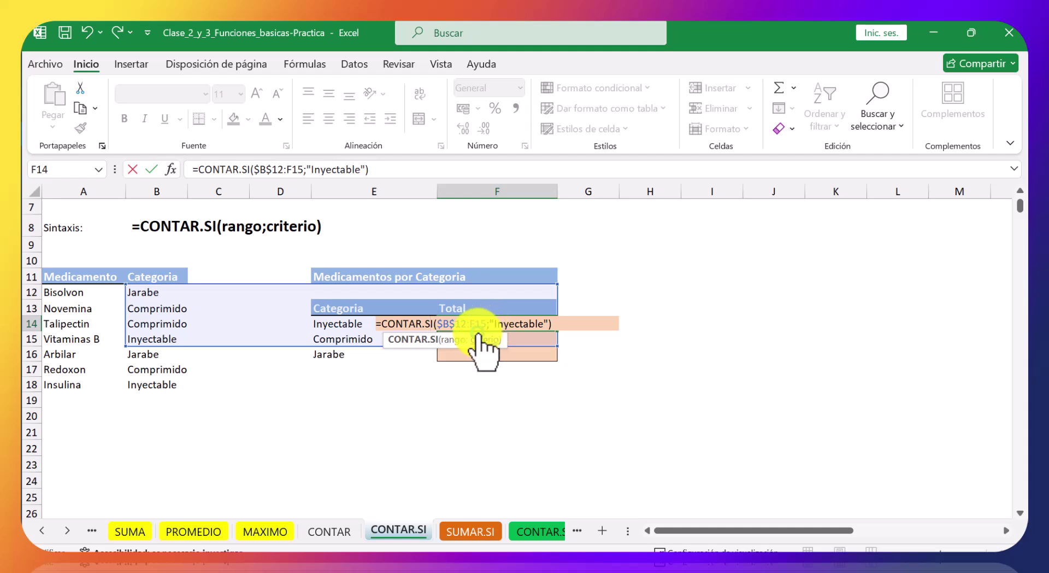
pyautogui.hotkey('ctrl', 'z')
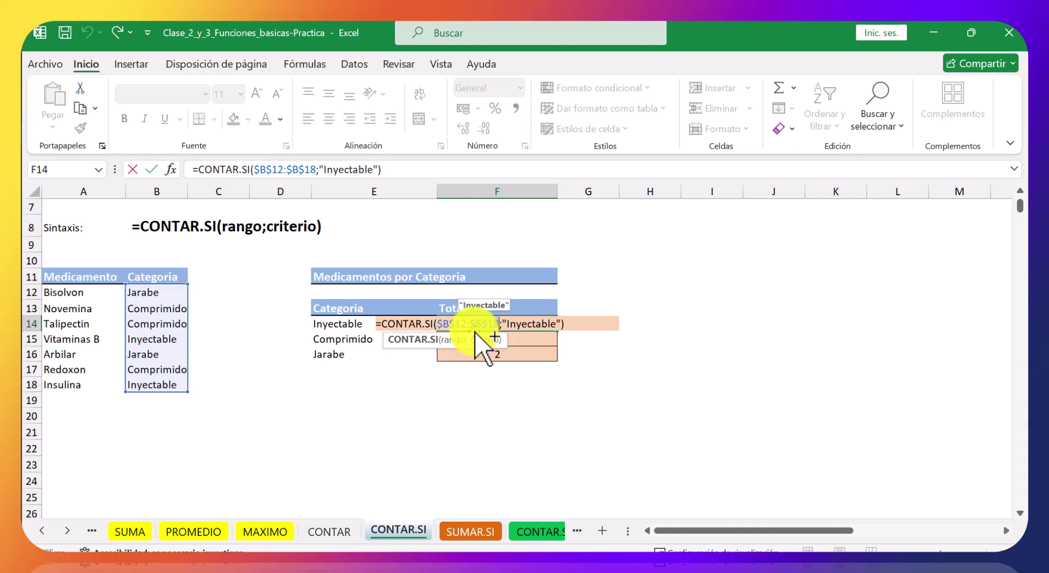
pyautogui.press('Return')
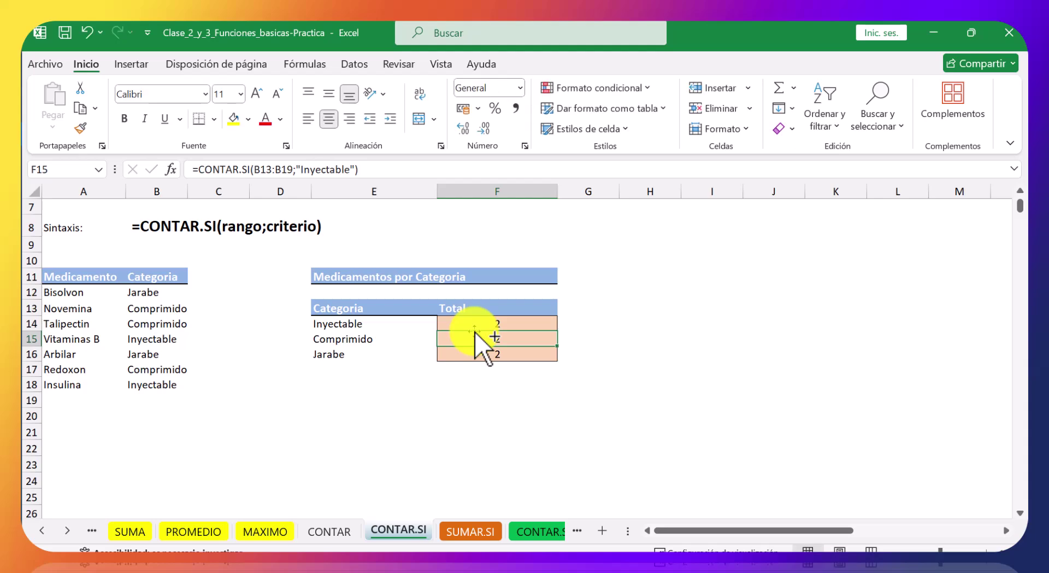
# Step: Copy the absolute-range CONTAR.SI formula from F14 down to F16 and check the copy in F15
pyautogui.click(475, 324)
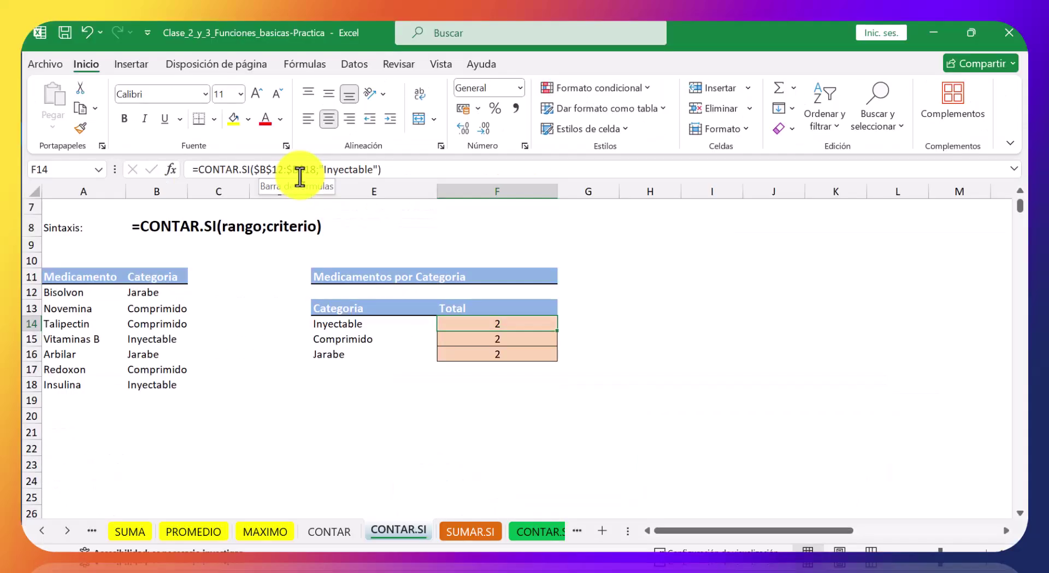
pyautogui.moveTo(558, 332); pyautogui.dragTo(557, 358)
pyautogui.click(511, 341)
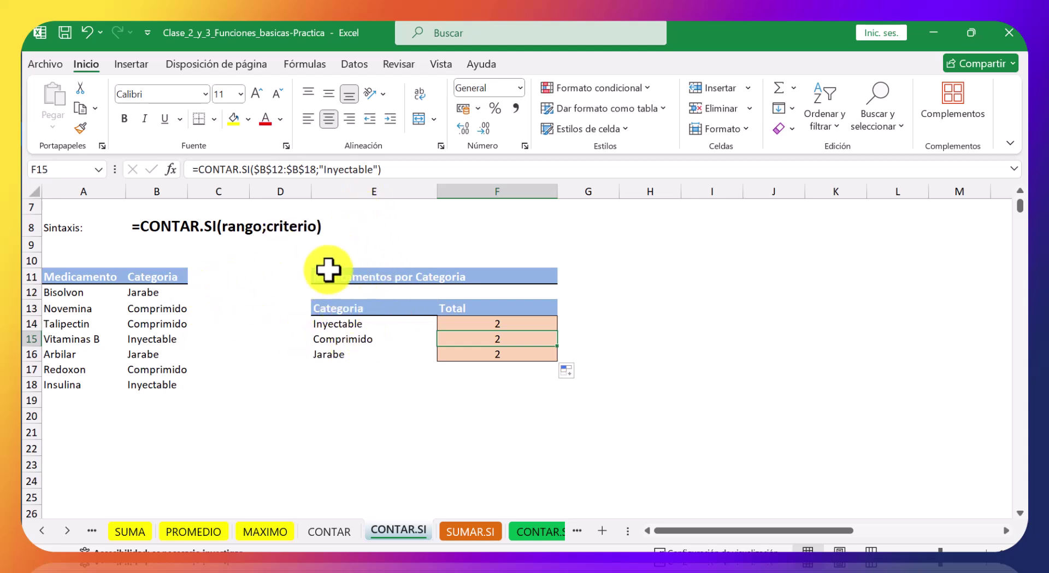
# Step: Replace the criterion in the F15 formula with "Comprimido", giving =CONTAR.SI($B$12:$B$18;"Comprimido")
pyautogui.click(373, 169)
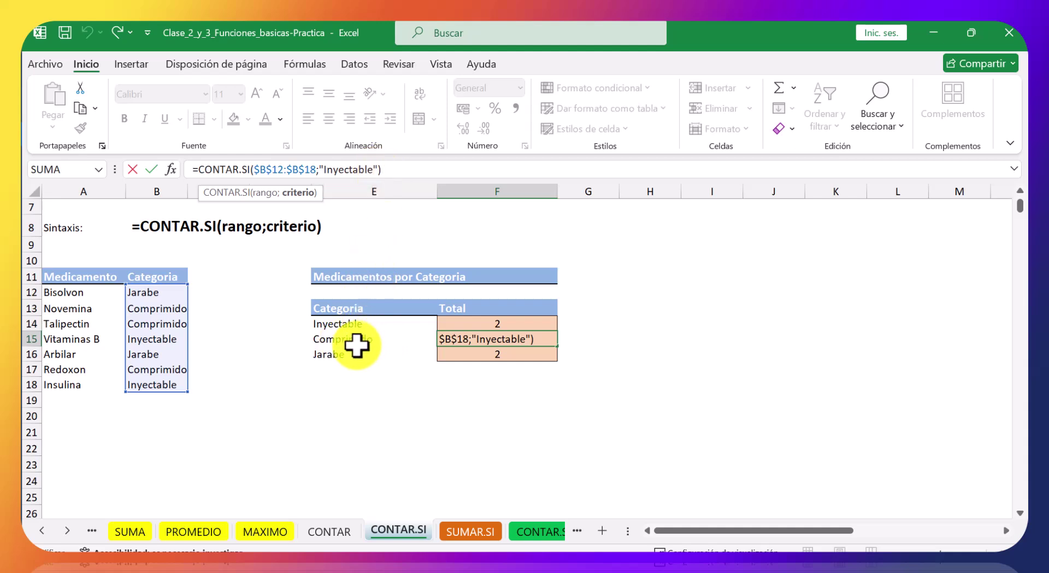
pyautogui.press('BackSpace')
pyautogui.press('BackSpace')
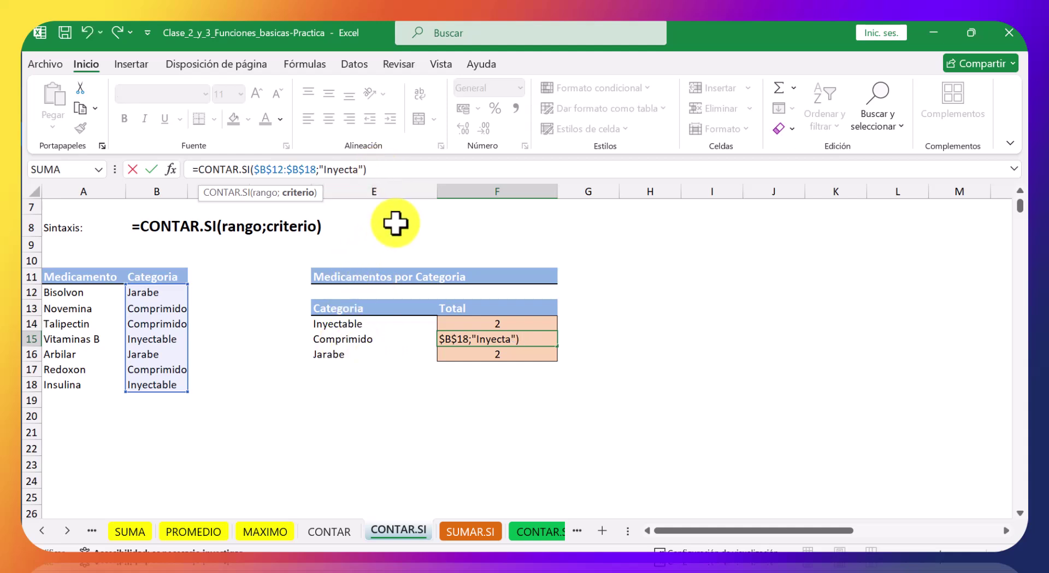
pyautogui.write('Comprimido')
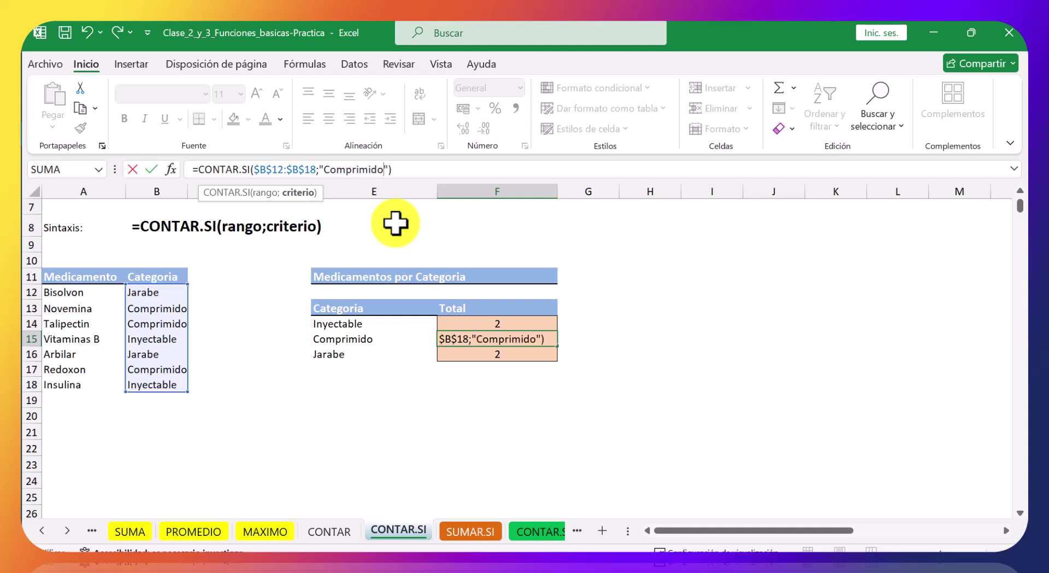
pyautogui.press('Return')
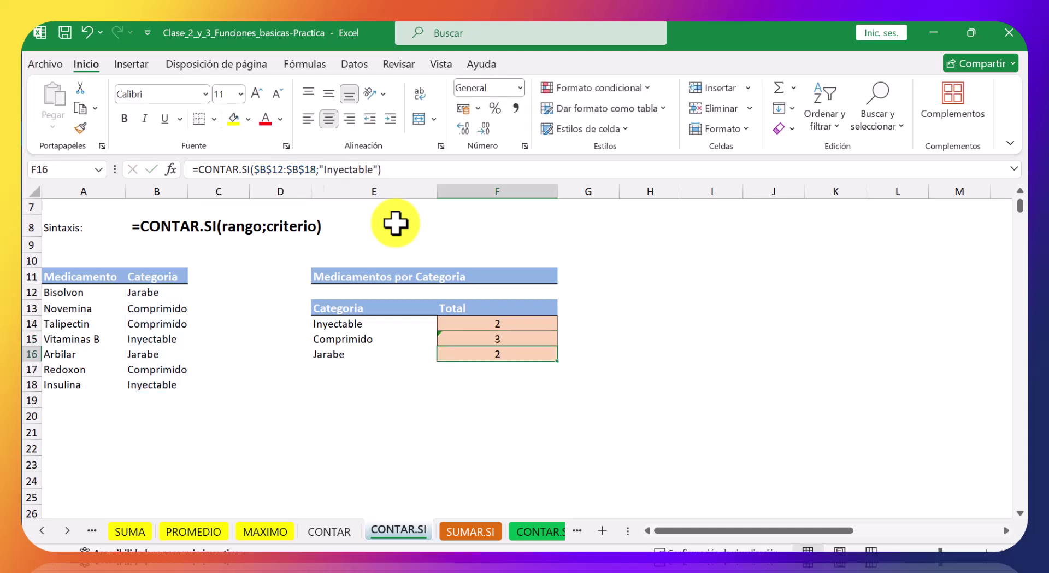
# Step: Replace the criterion in the F16 formula with "Jarabe" and check the finished formula
pyautogui.click(371, 169)
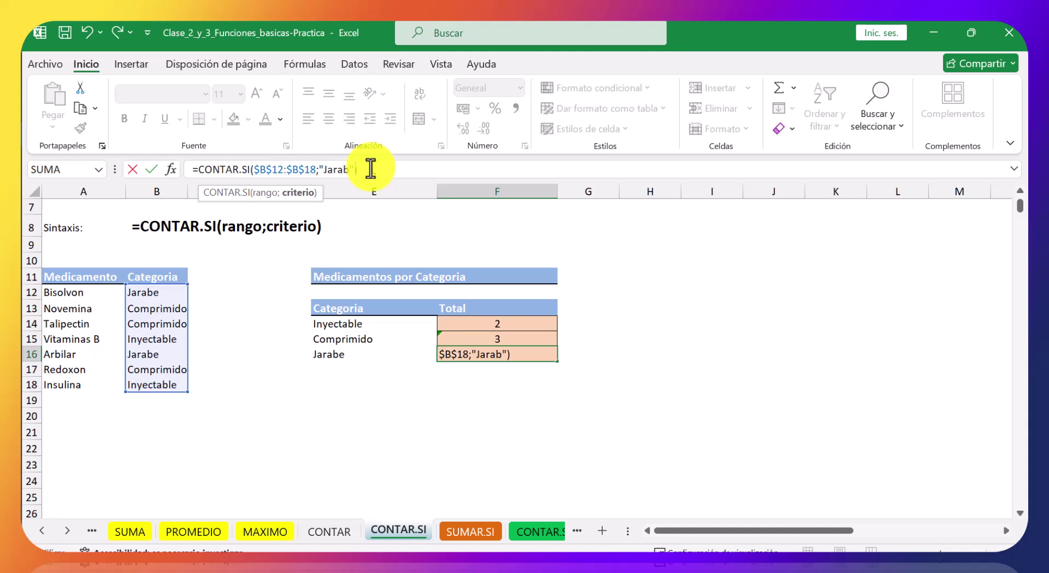
pyautogui.press('Return')
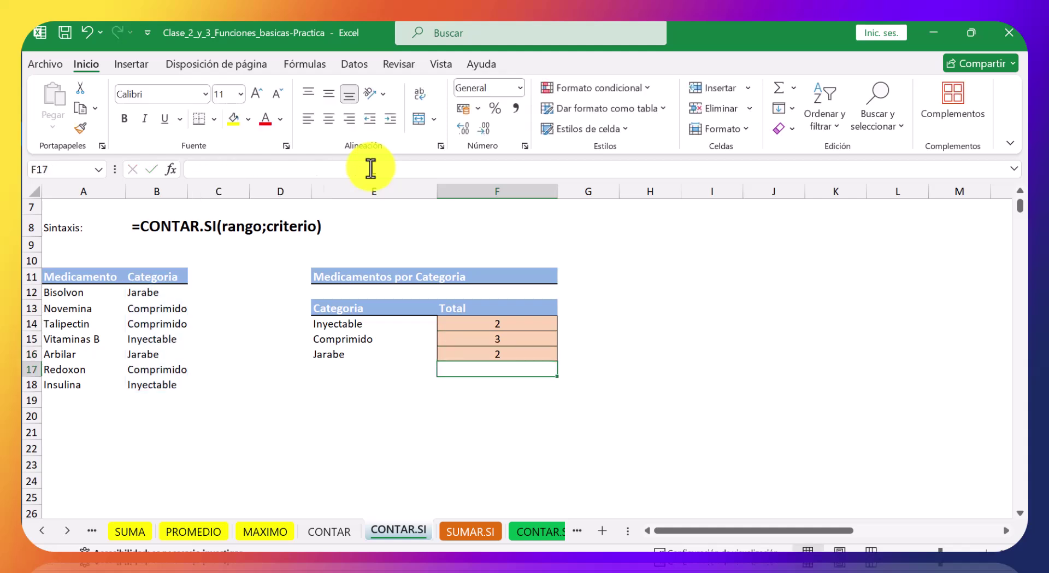
pyautogui.click(516, 356)
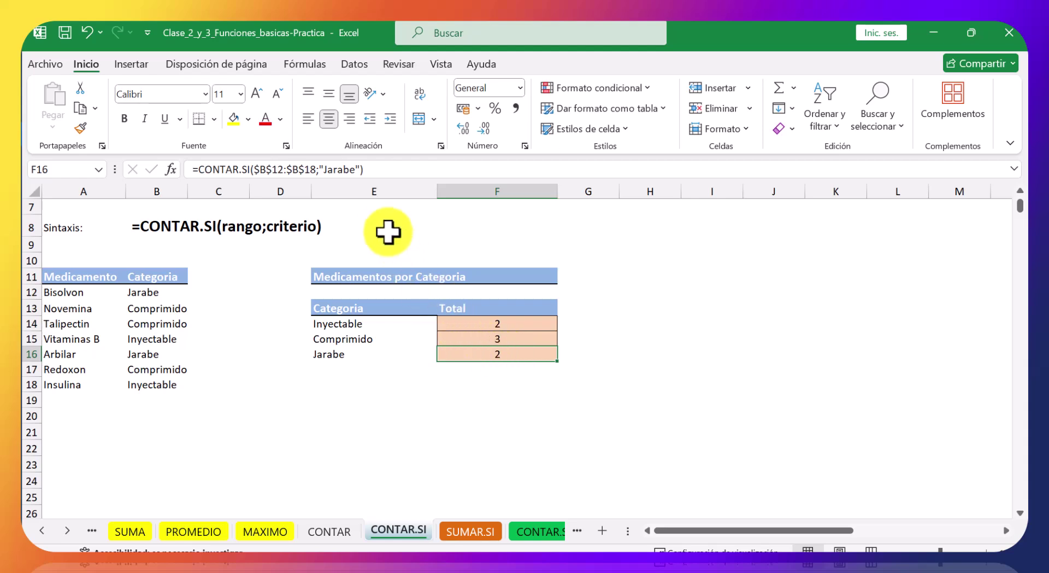
# Step: Check the Jarabe and Comprimido entries in the Categoria column against the totals table
pyautogui.click(142, 357)
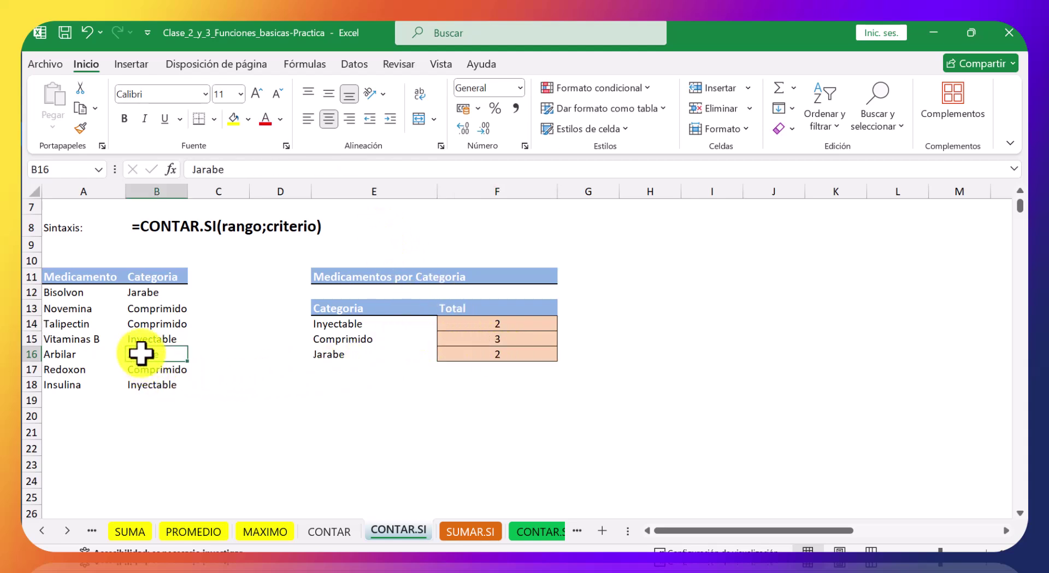
pyautogui.click(151, 296)
pyautogui.click(161, 326)
pyautogui.click(164, 308)
pyautogui.click(155, 369)
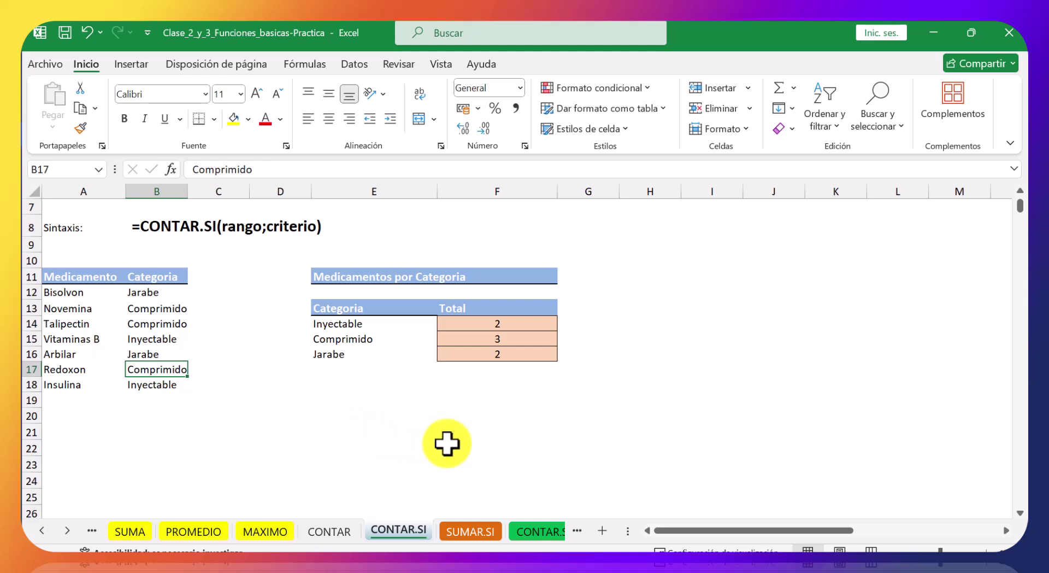
# Step: Enter =CONTAR.SI(F14:F16;"=2") in cell E20 to count the category totals equal to 2
pyautogui.click(365, 427)
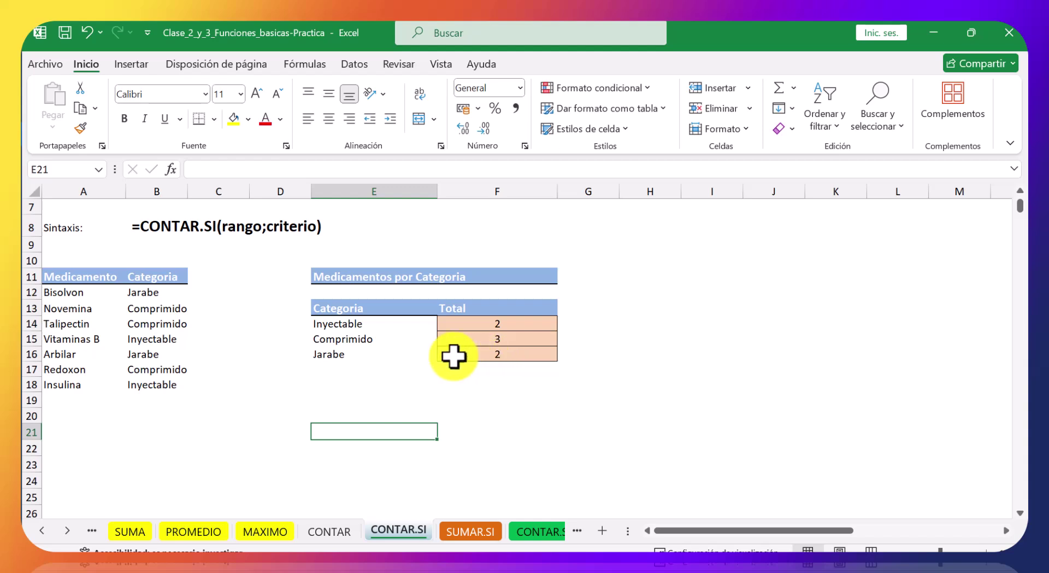
pyautogui.click(486, 356)
pyautogui.click(487, 323)
pyautogui.click(473, 356)
pyautogui.click(354, 417)
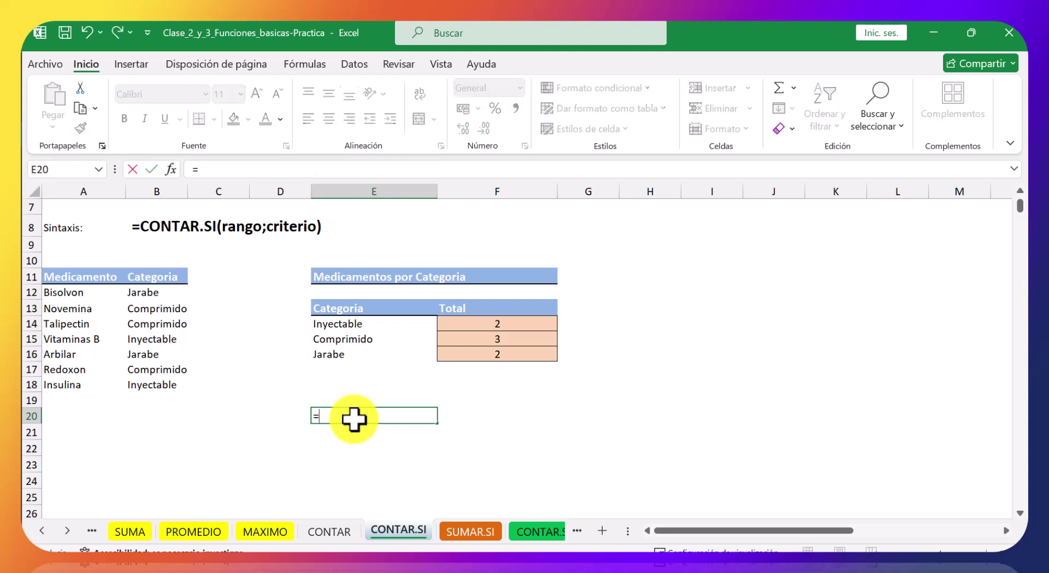
pyautogui.write('=contar.si')
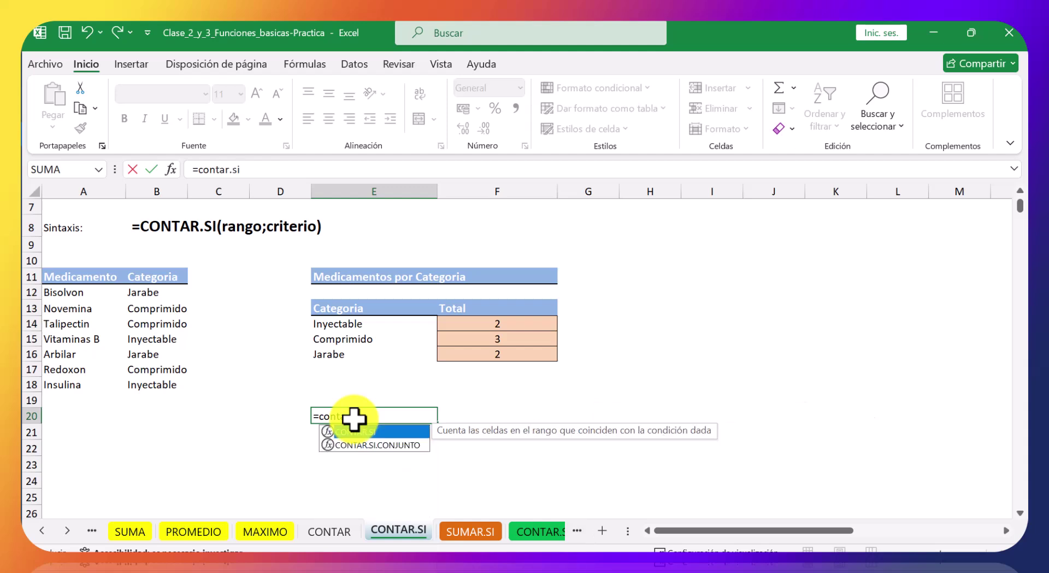
pyautogui.write('(')
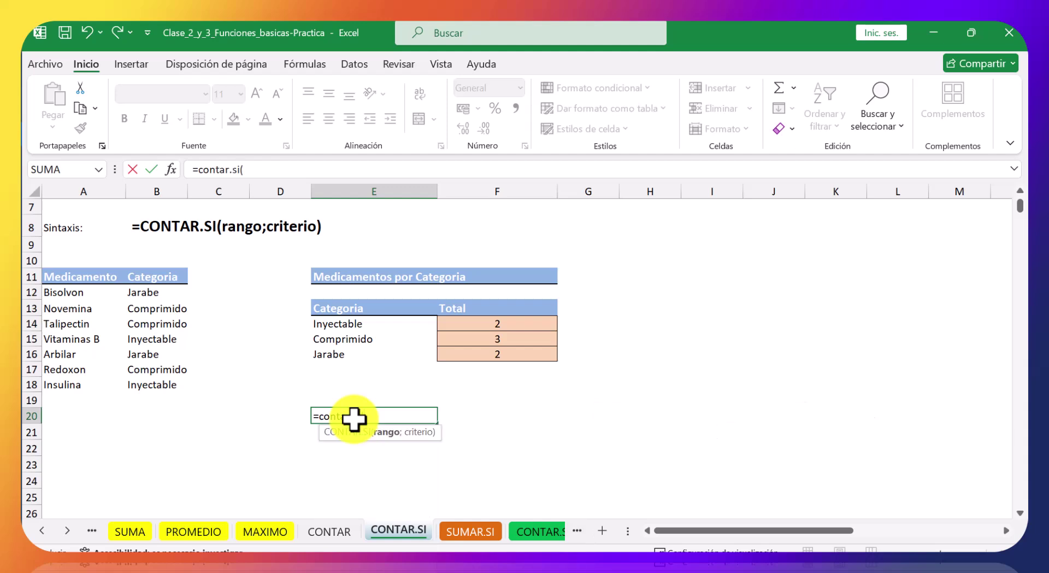
pyautogui.moveTo(484, 324); pyautogui.dragTo(482, 365)
pyautogui.click(483, 364)
pyautogui.moveTo(471, 327); pyautogui.dragTo(471, 354)
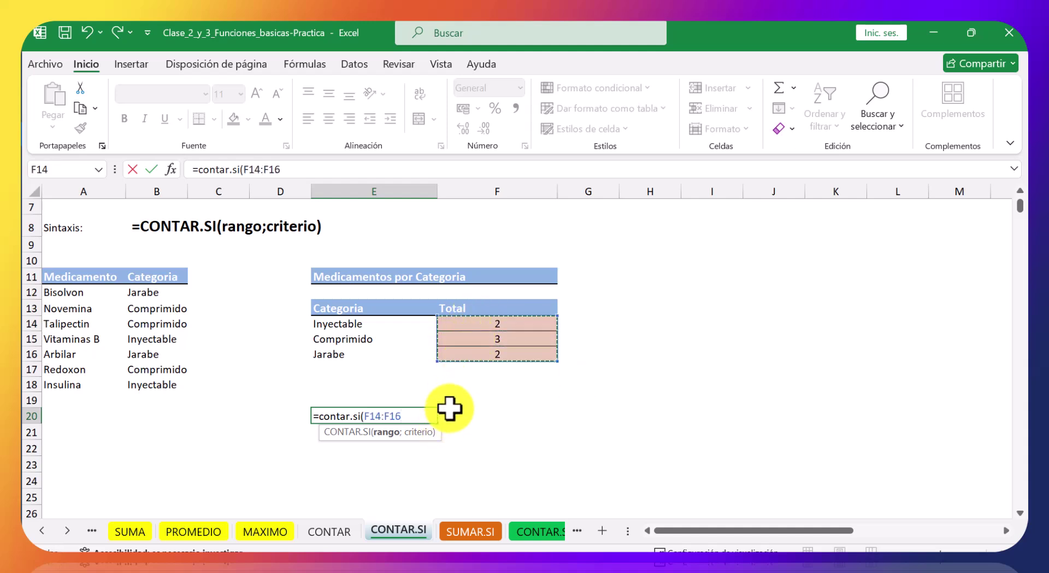
pyautogui.write(';"=2')
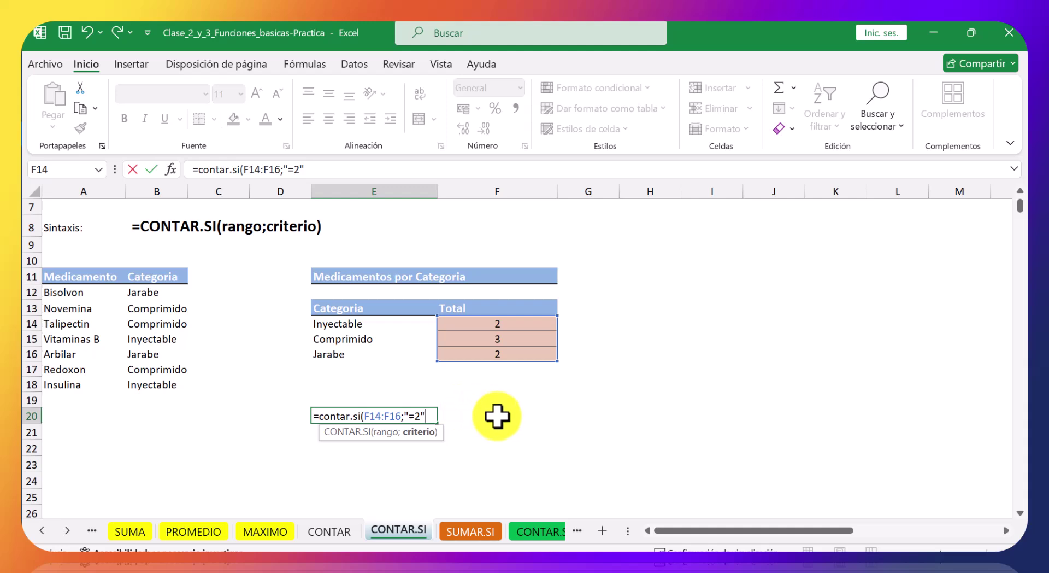
pyautogui.write(')')
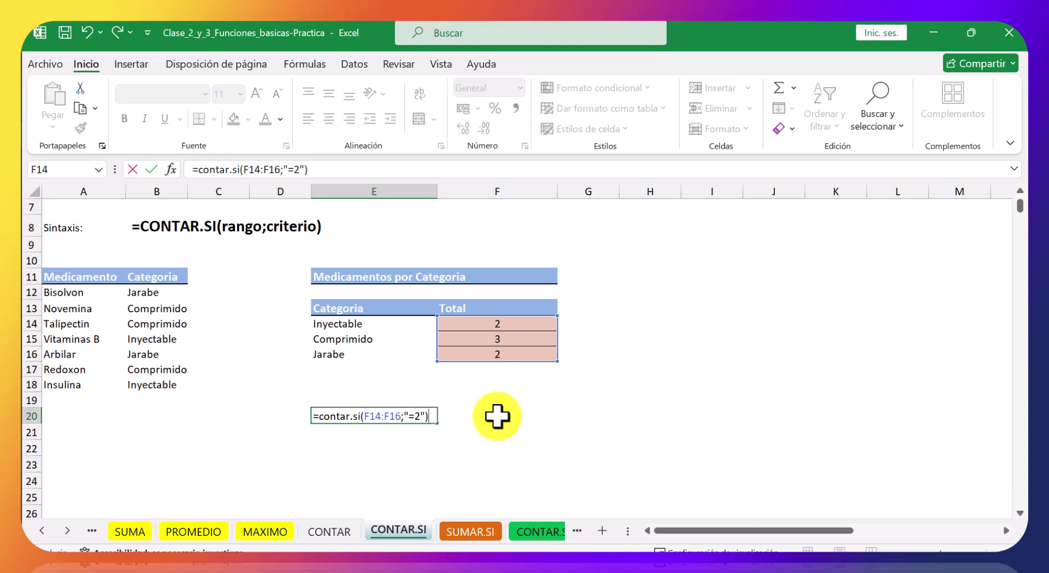
pyautogui.press('Return')
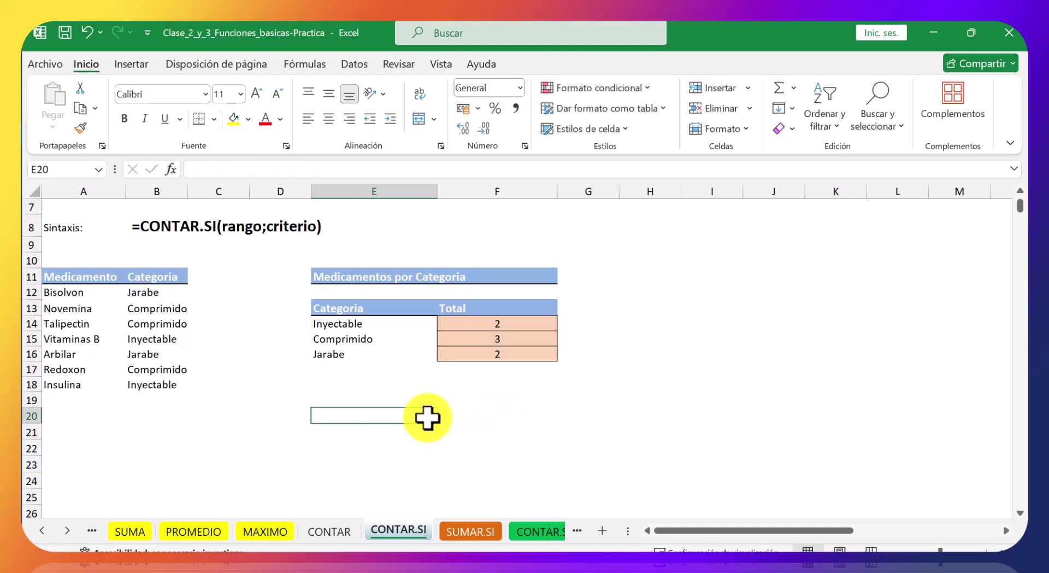
# Step: Change the criterion in the E20 formula to "=3" and check the result against the Comprimido total in F15
pyautogui.click(421, 413)
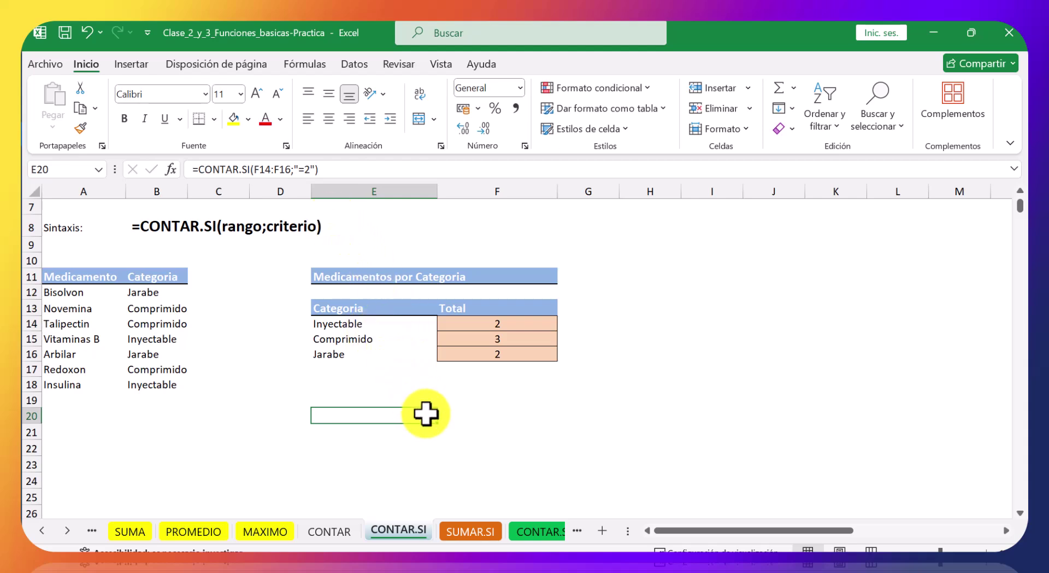
pyautogui.doubleClick(433, 418)
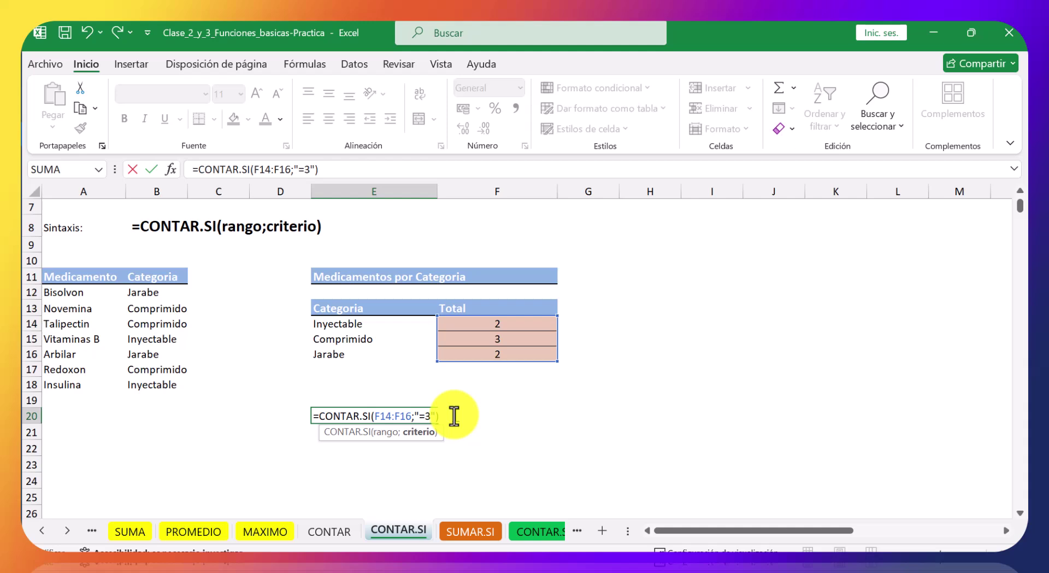
pyautogui.press('Return')
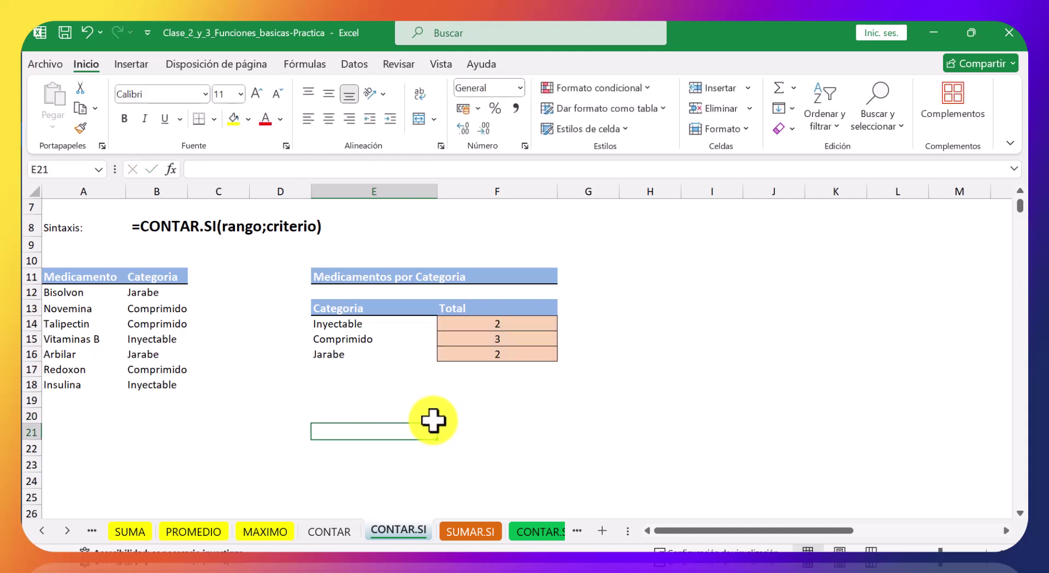
pyautogui.click(431, 416)
pyautogui.click(488, 337)
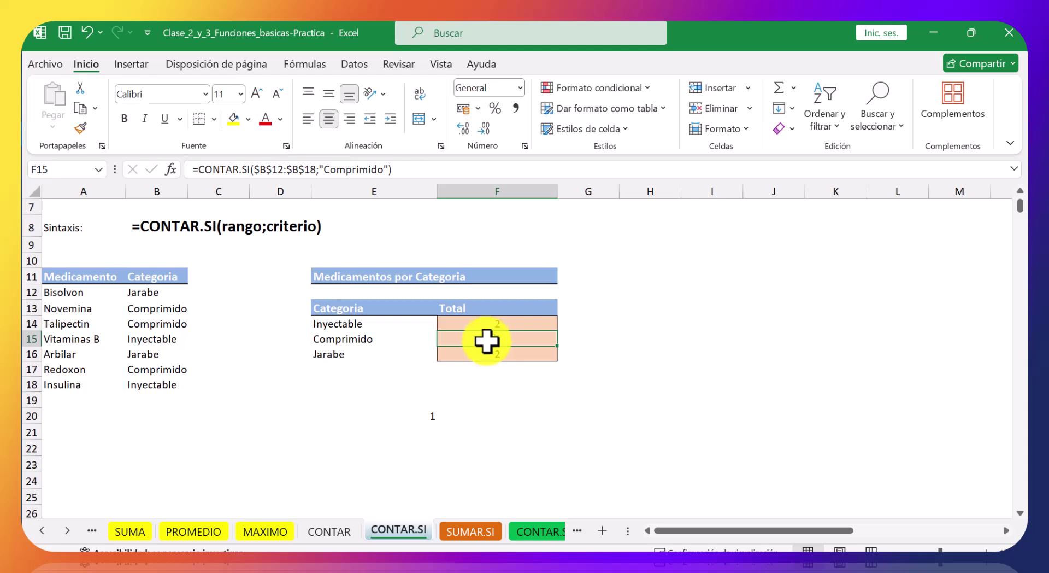
pyautogui.click(433, 418)
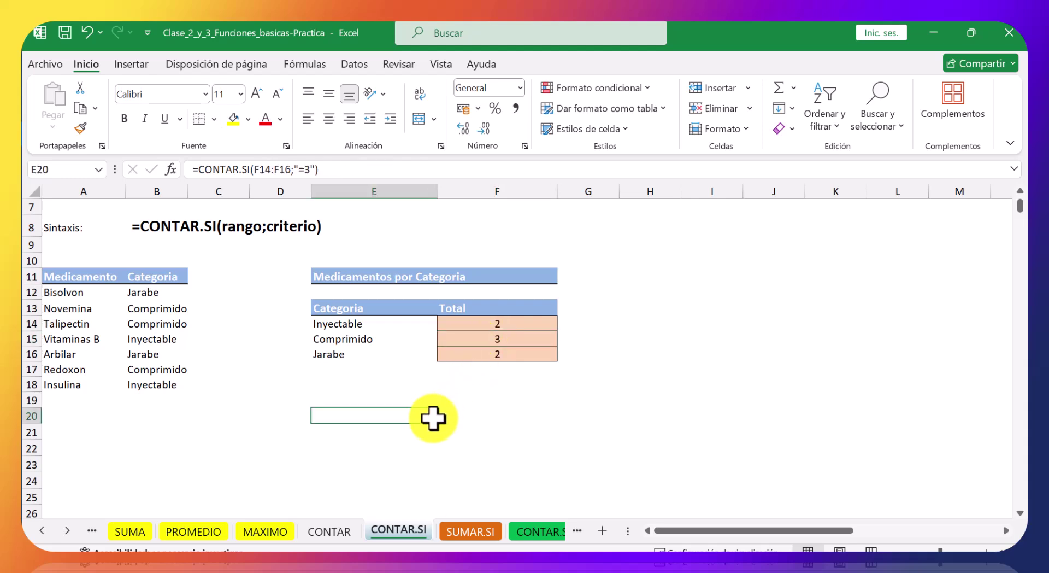